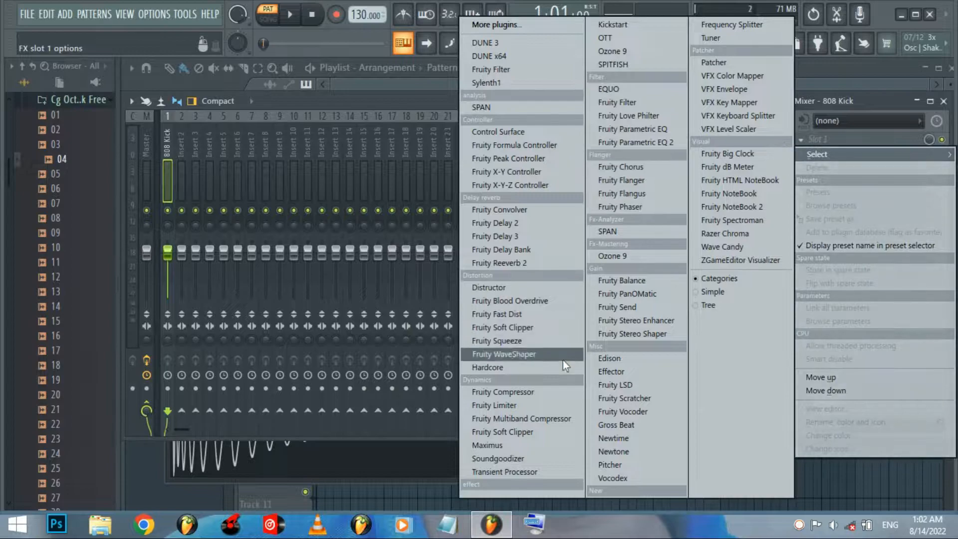
Step: Load Soundgoodizer and Fruity Parametric EQ 2 with its Kick preset on the 808 Kick mixer track, auditioning the kick
left_click(511, 462)
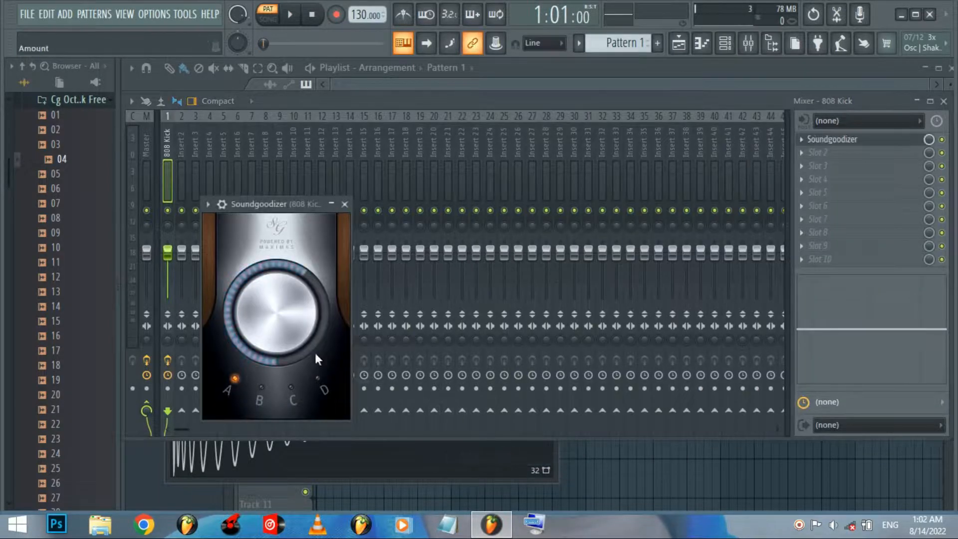
left_click(423, 471)
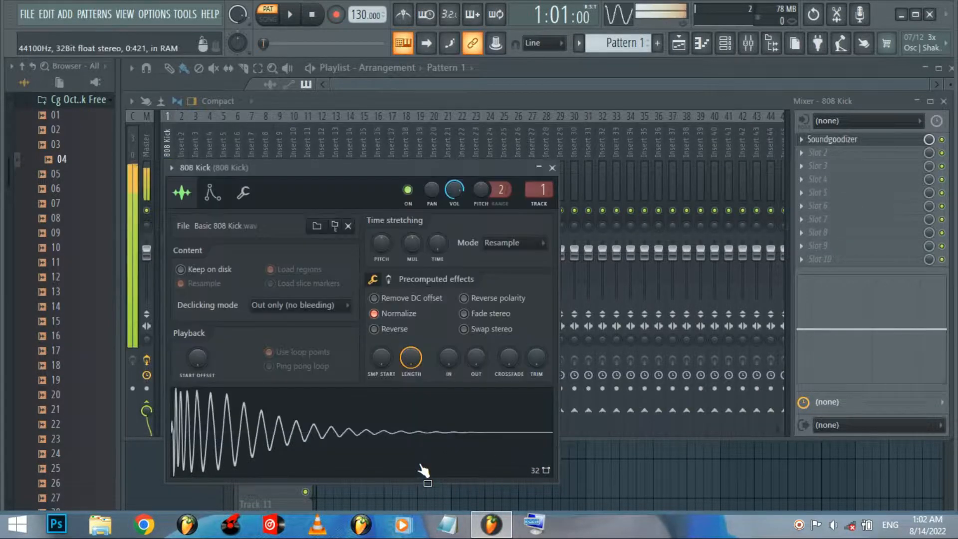
left_click(812, 156)
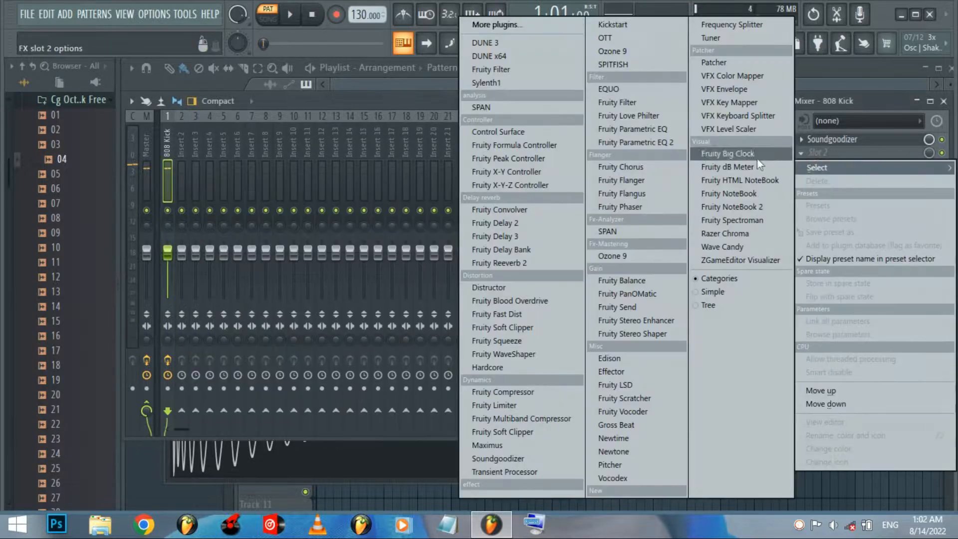
left_click(662, 142)
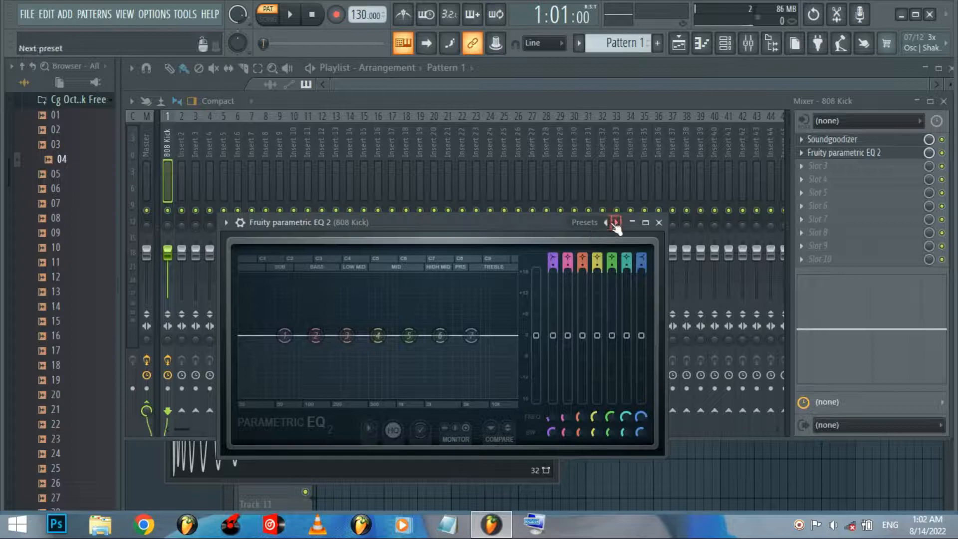
left_click(615, 222)
left_click(645, 322)
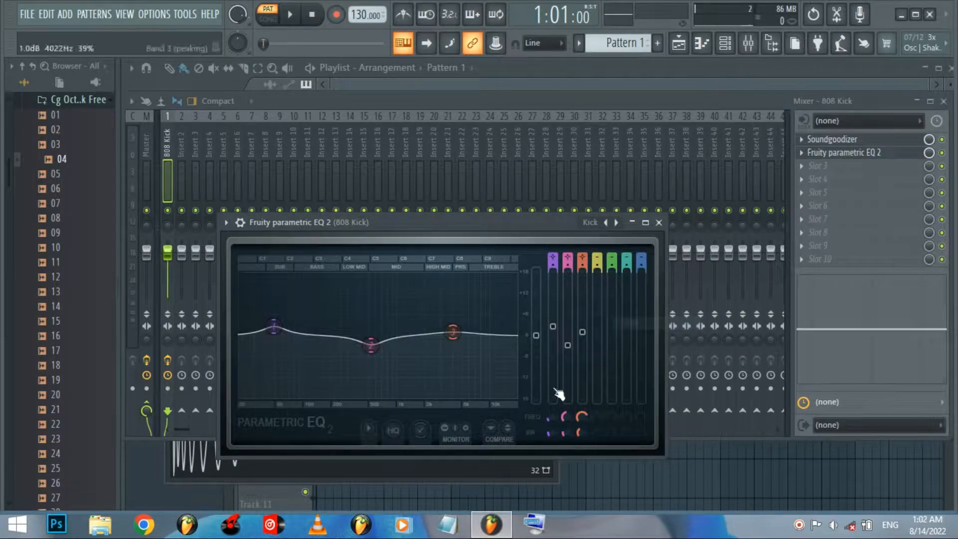
left_click(389, 469)
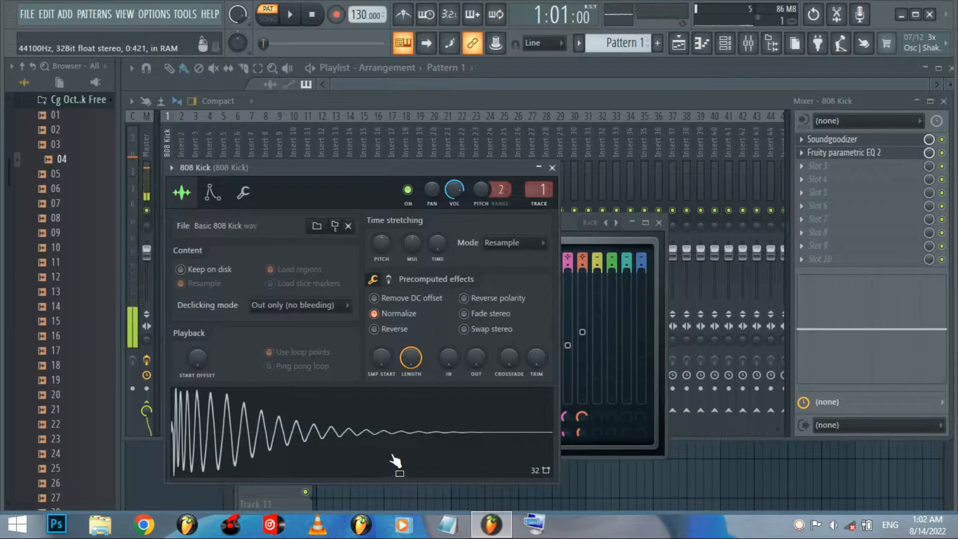
Step: Open the 808 Kick piano roll and place two C5 notes, one at 1:01:00 and one slightly before 1:04:00
left_click(731, 47)
right_click(433, 257)
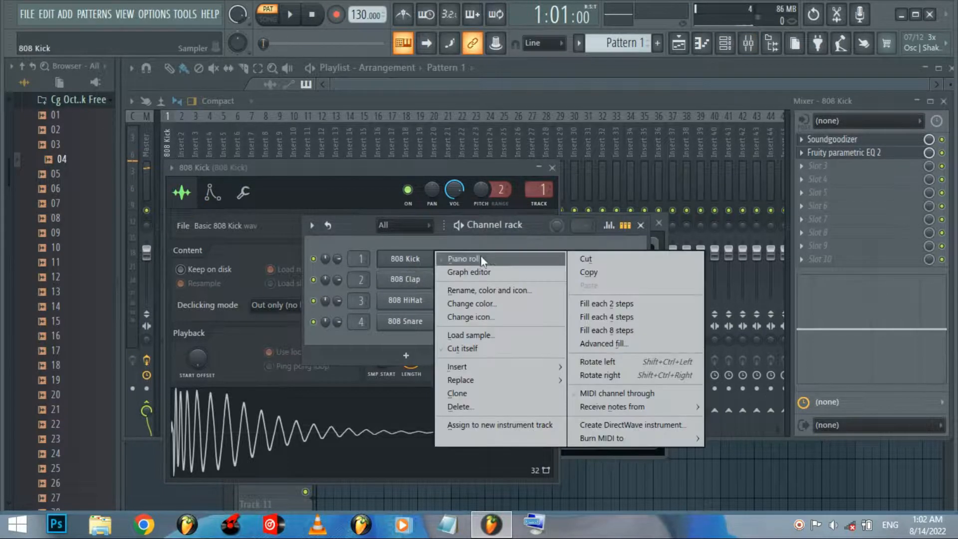
left_click(495, 256)
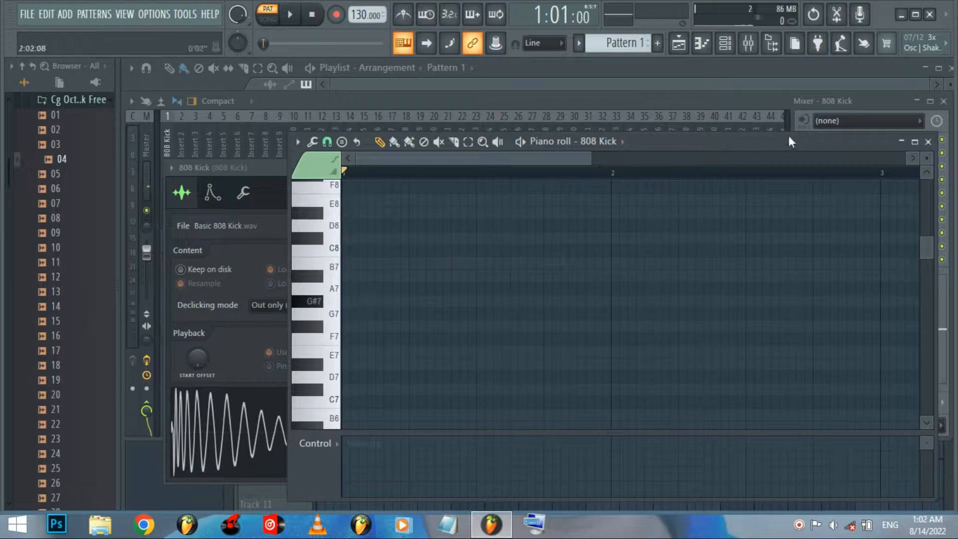
left_click(355, 283)
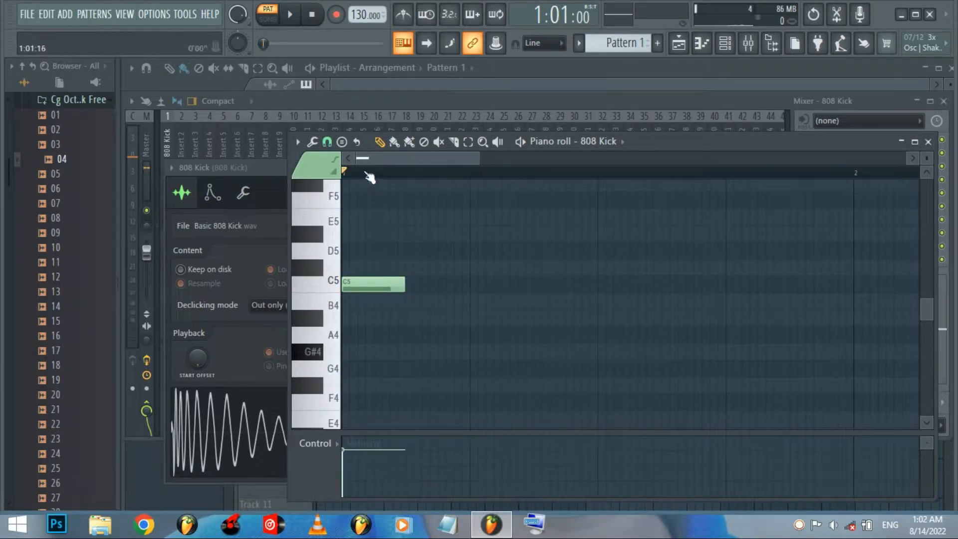
scroll(369, 175, "up", 2)
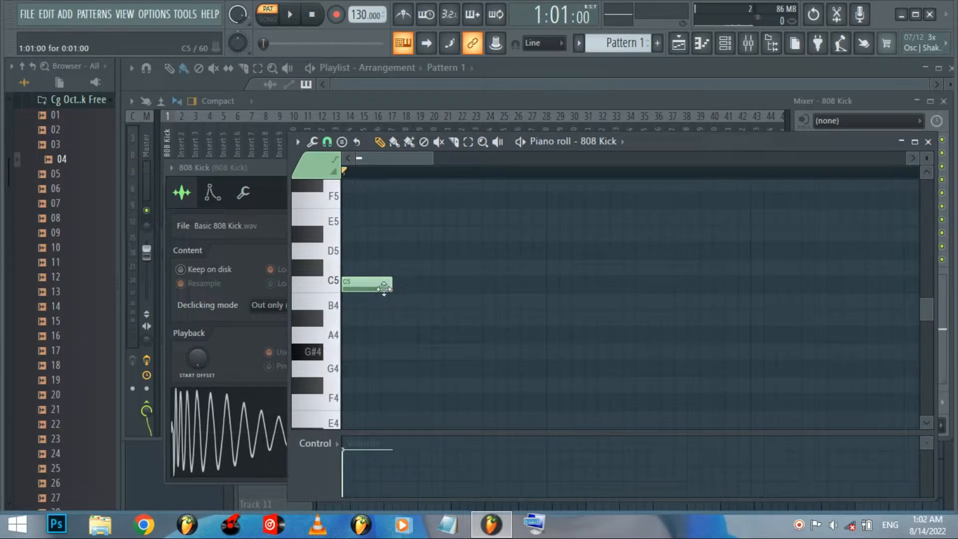
left_click(490, 286)
left_click_drag(491, 285, 502, 286)
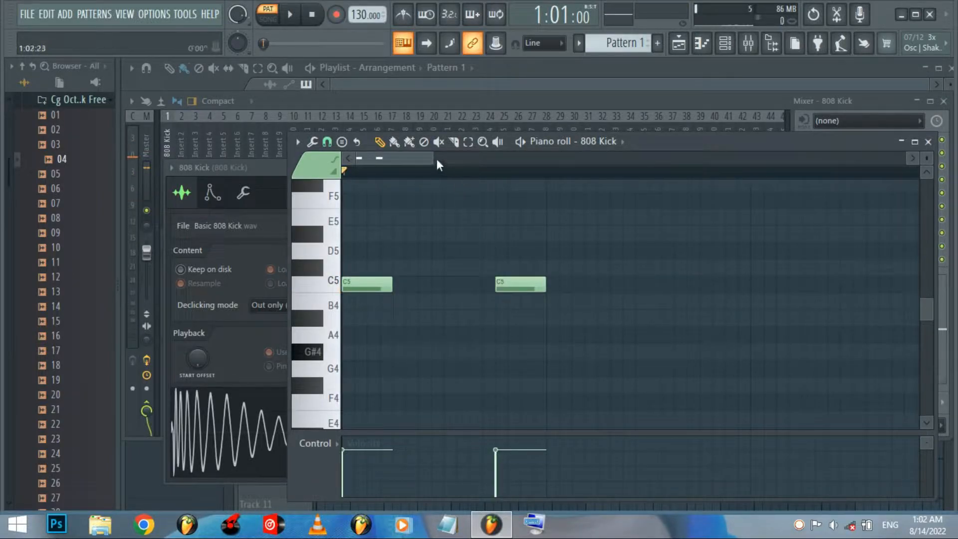
left_click_drag(441, 158, 466, 161)
left_click_drag(472, 286, 464, 285)
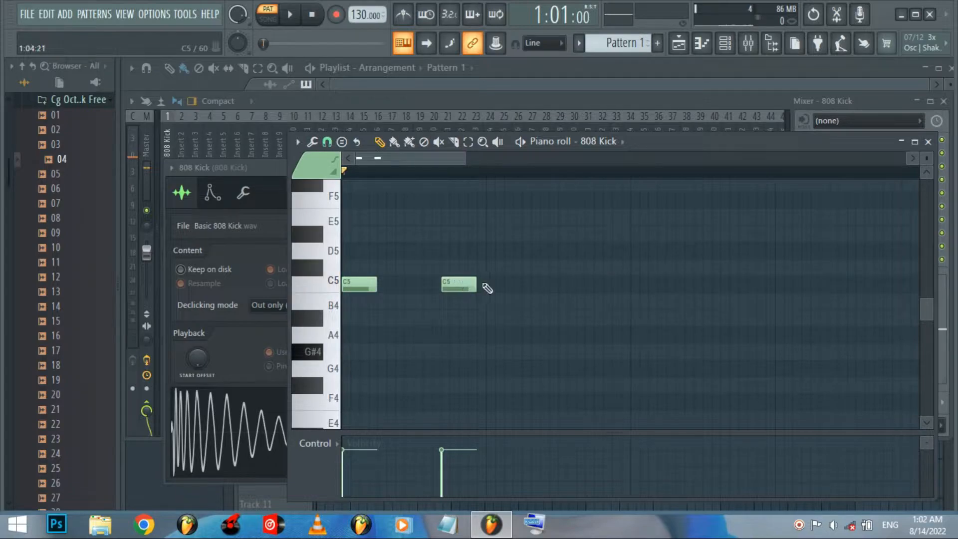
Step: Extend the kick pattern with C5 notes at 1:11:12 and 1:14:12 and a shorter one at 1:13:00
mouse_move(493, 287)
left_mouse_down()
mouse_move(336, 285)
mouse_move(731, 294)
left_mouse_up()
left_click(787, 306)
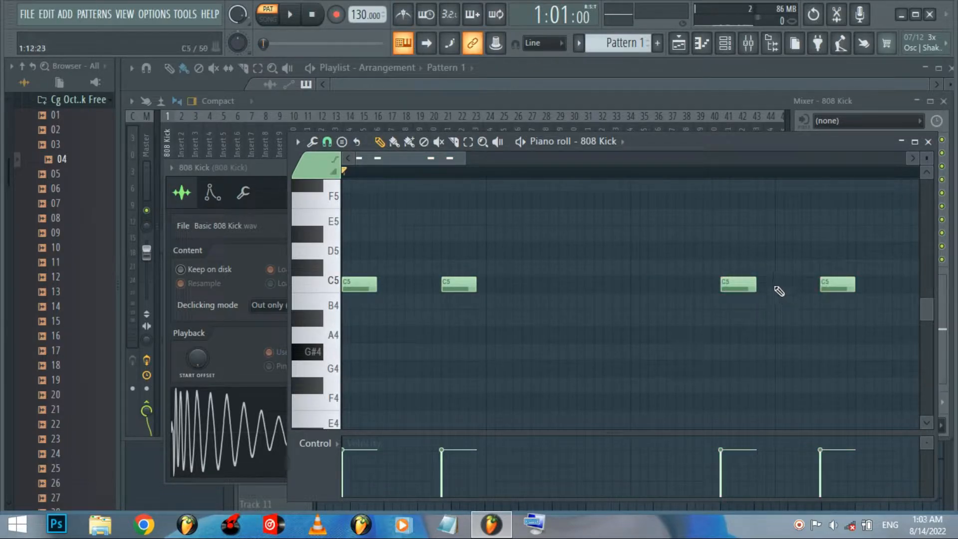
left_click(779, 287)
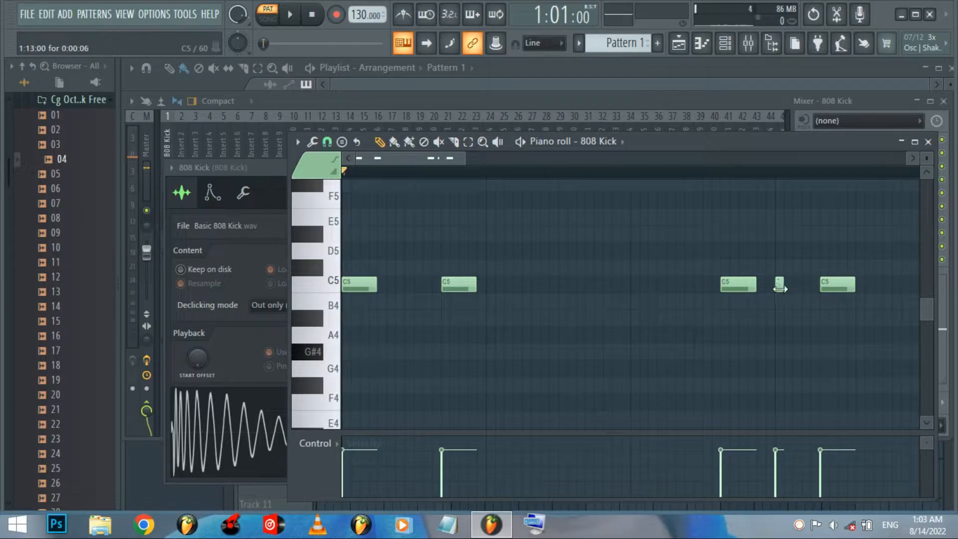
left_click_drag(847, 287, 856, 287)
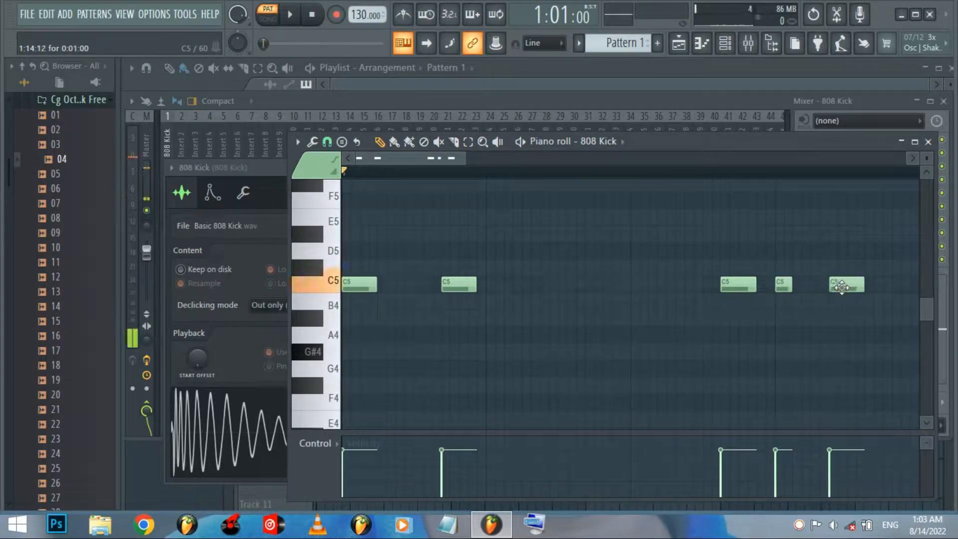
Step: Play the pattern while nudging the second kick note slightly earlier and the third slightly later
key("space")
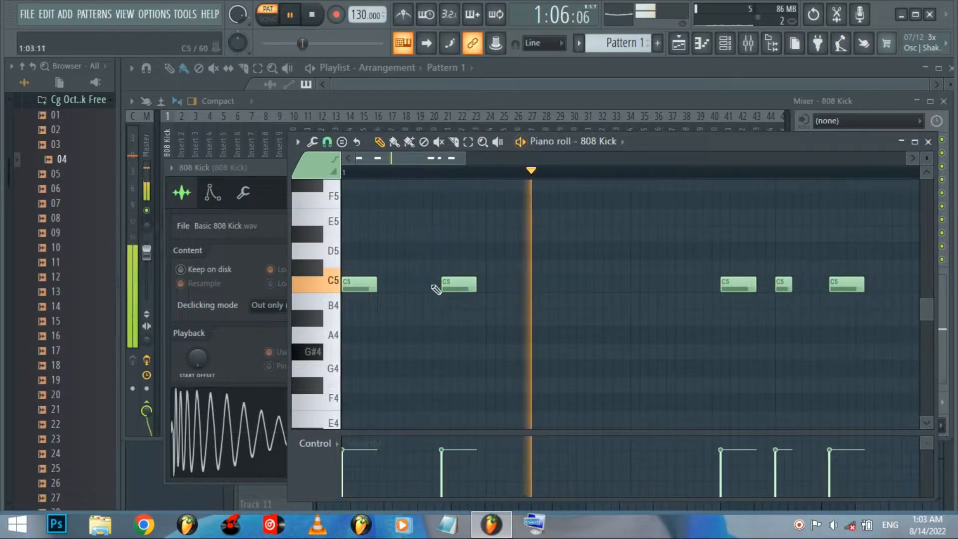
left_click_drag(458, 285, 448, 285)
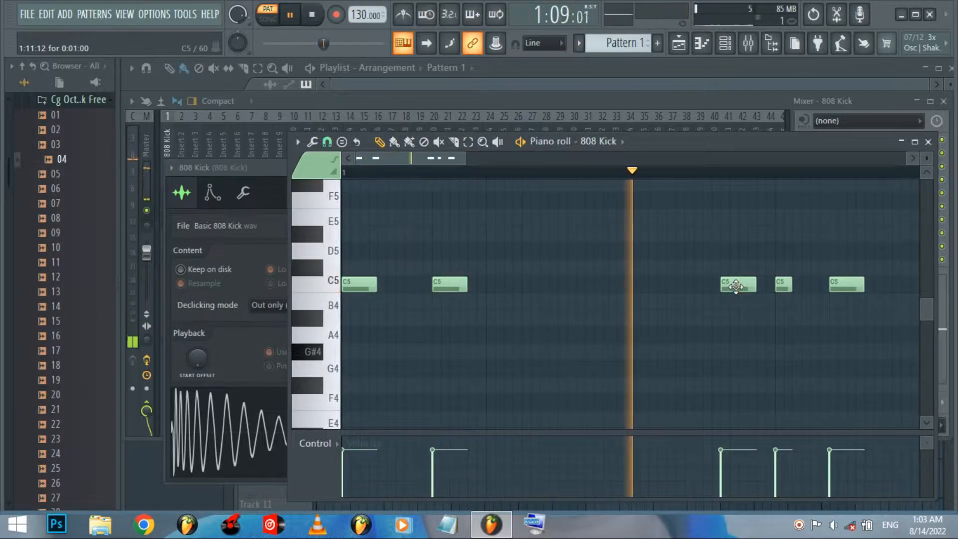
left_click_drag(736, 286, 743, 285)
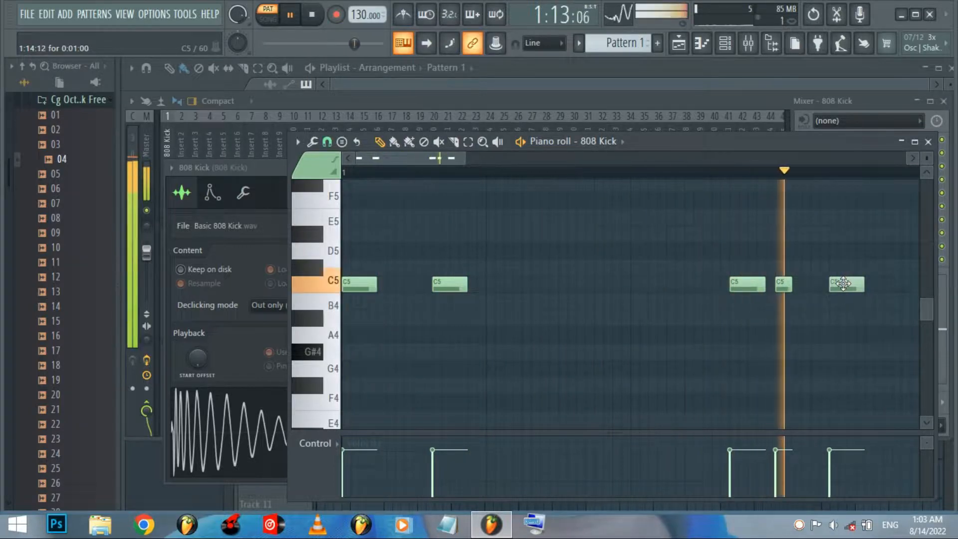
key("space")
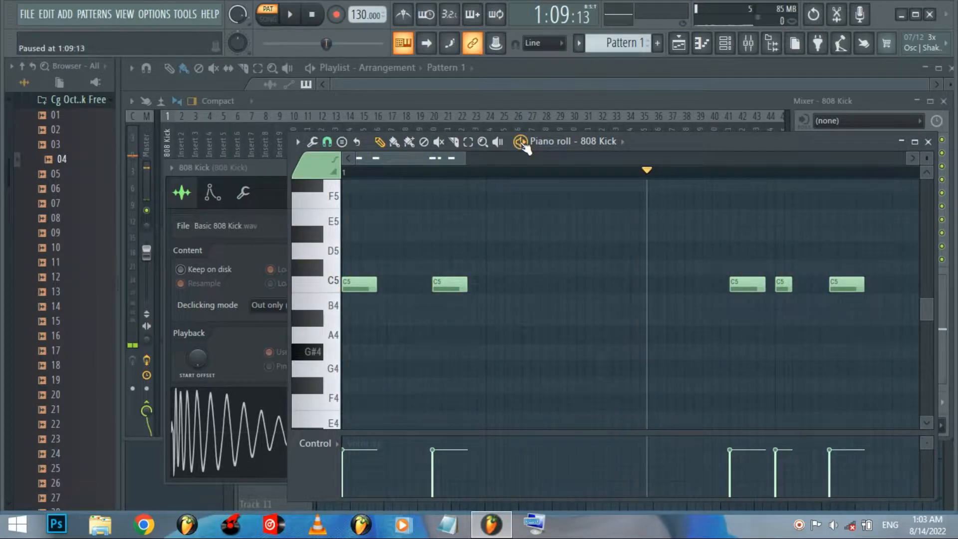
Step: Add sample 04 from the Cg Oct..k Free folder to the channel rack as a new channel below 808 Snare
left_click(726, 44)
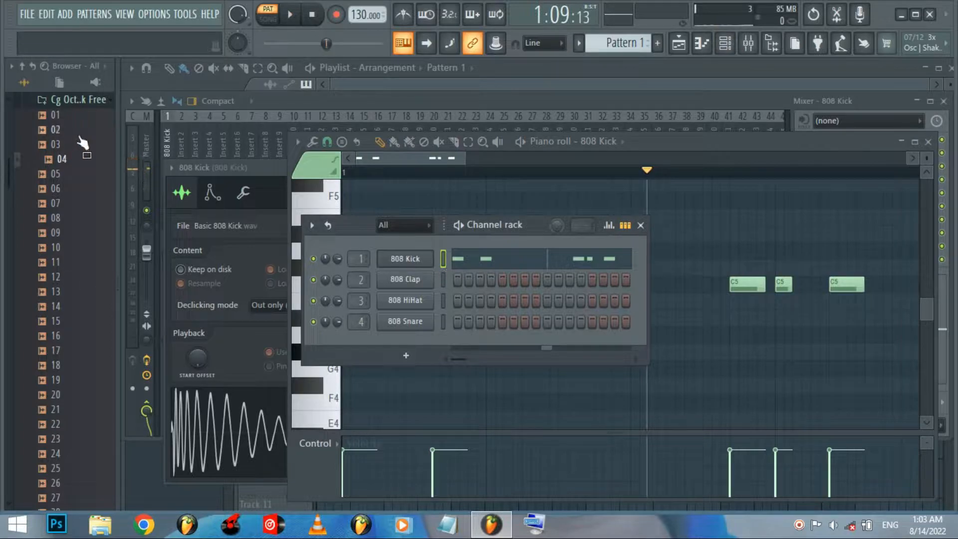
left_click(67, 165)
left_click_drag(304, 314, 390, 343)
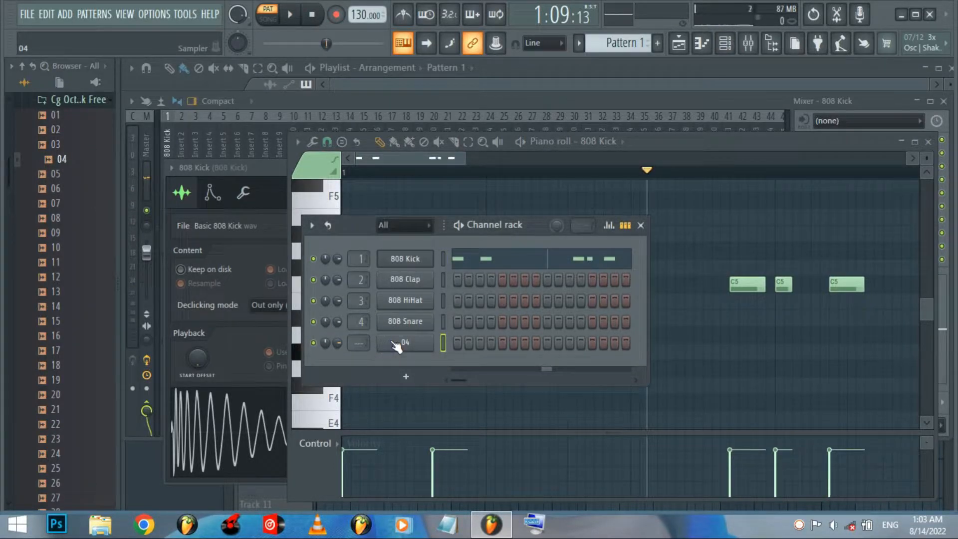
Step: In channel 04's piano roll, place short C5 notes at 1:06:12 and 1:07:12 during playback, deleting the extra note between them
right_click(397, 344)
left_click(458, 308)
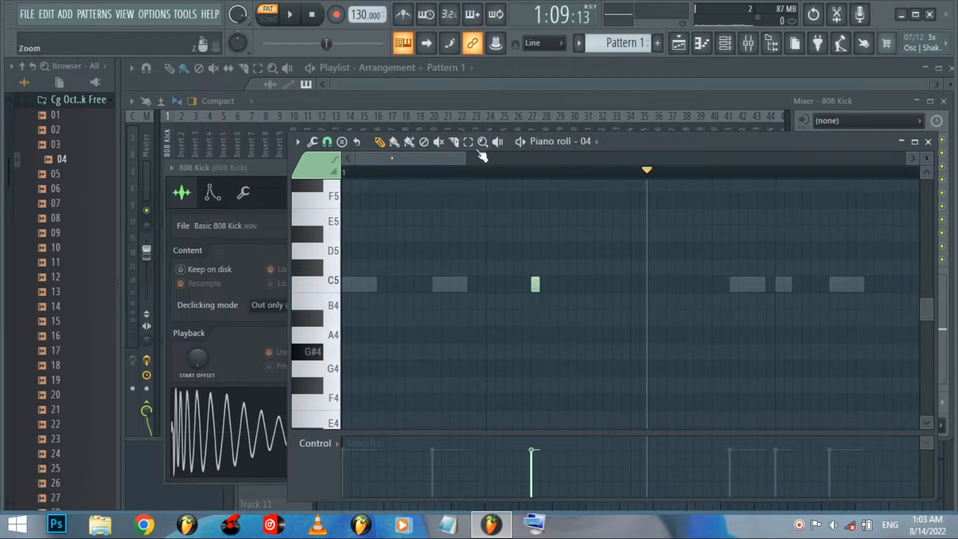
left_click(521, 143)
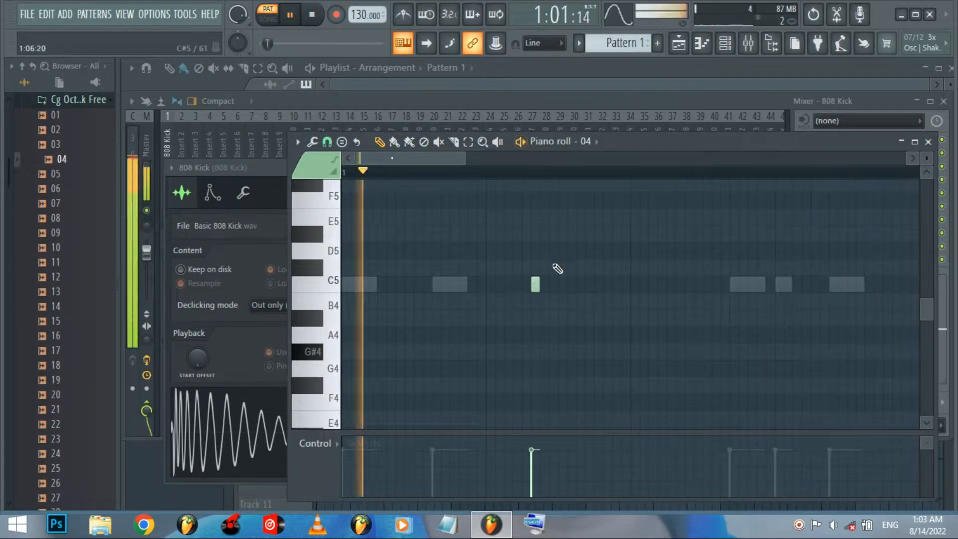
left_click_drag(536, 285, 544, 285)
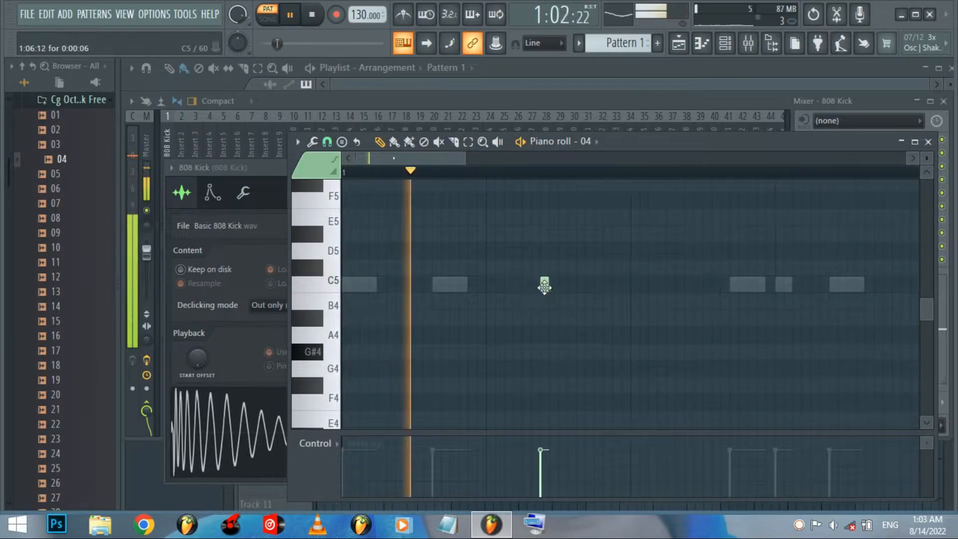
left_click(561, 285)
left_click(580, 286)
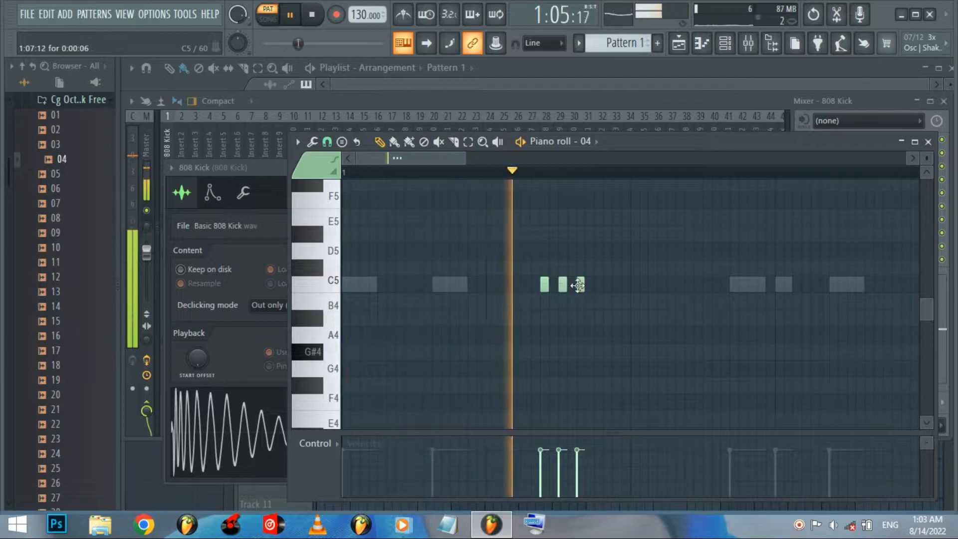
scroll(575, 181, "up", 2)
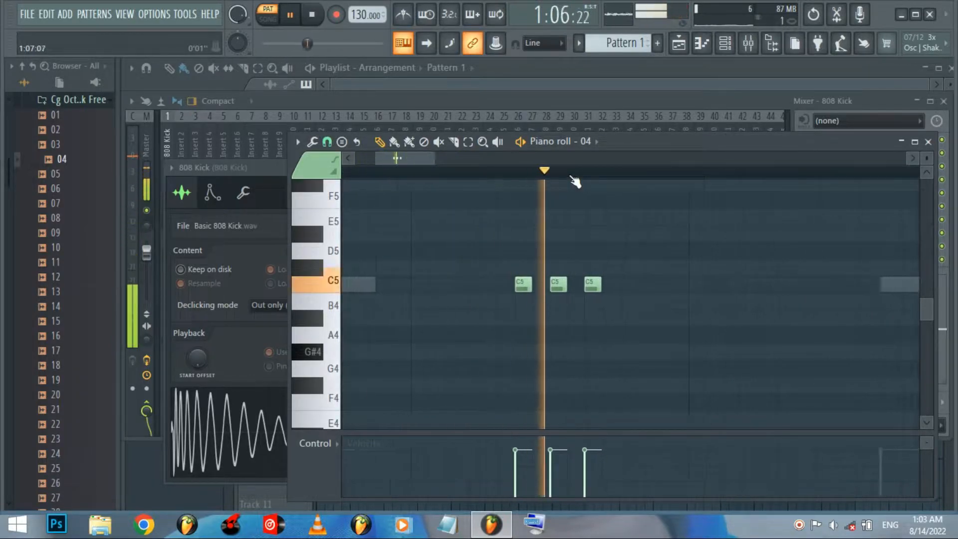
right_click(560, 283)
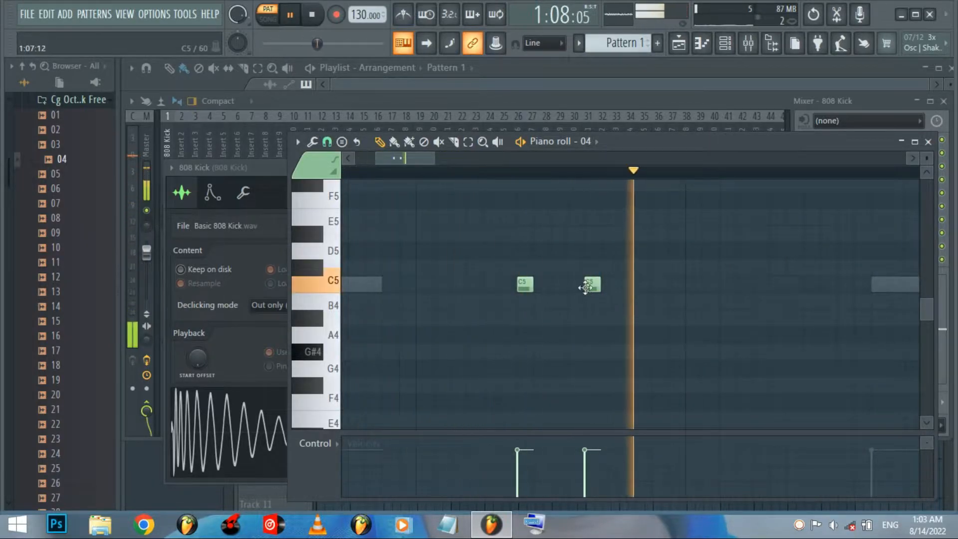
Step: Duplicate the two short channel 04 notes near the end of the bar, with the first copy at 1:14:18
left_click_drag(613, 288, 808, 273)
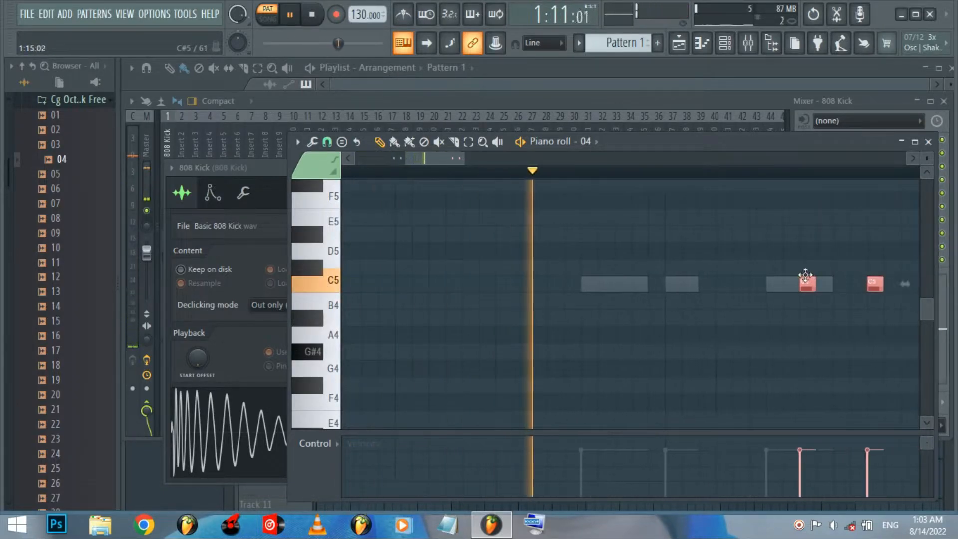
mouse_move(465, 158)
left_mouse_down()
mouse_move(507, 162)
mouse_move(472, 157)
left_mouse_up()
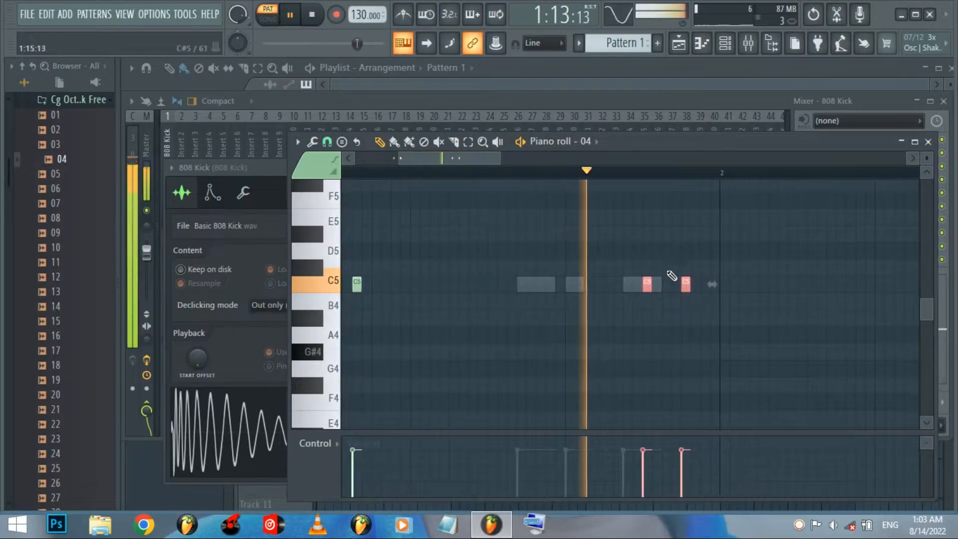
left_click_drag(650, 286, 641, 285)
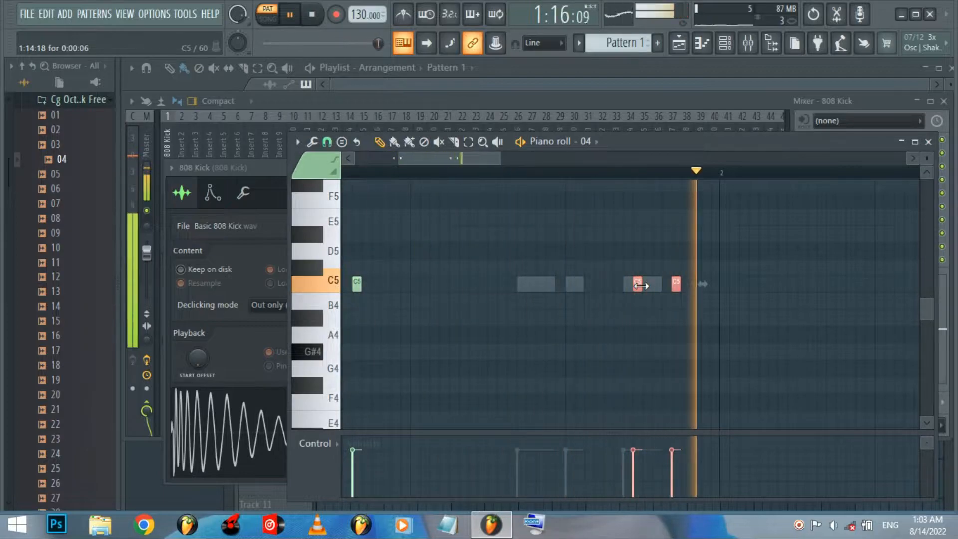
Step: Switch to the 808 Kick notes and move the third kick note slightly earlier to 1:11:12
left_click(540, 288, "ctrl")
double_click(540, 288)
mouse_move(531, 284)
left_mouse_down()
mouse_move(515, 283)
mouse_move(528, 283)
left_mouse_up()
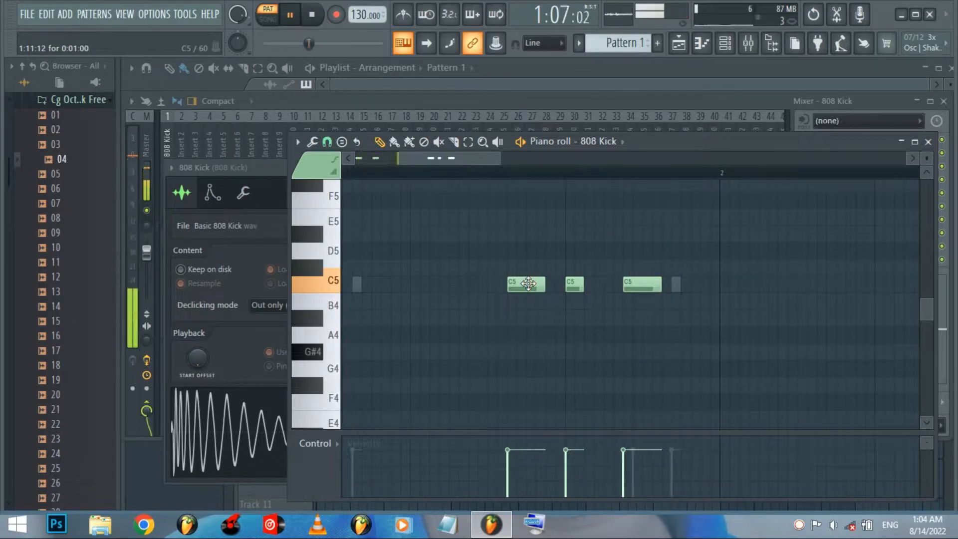
Step: Return to channel 04's notes and add a short C5 note between its last two, deleting the misplaced long note
double_click(676, 284)
left_click(664, 284)
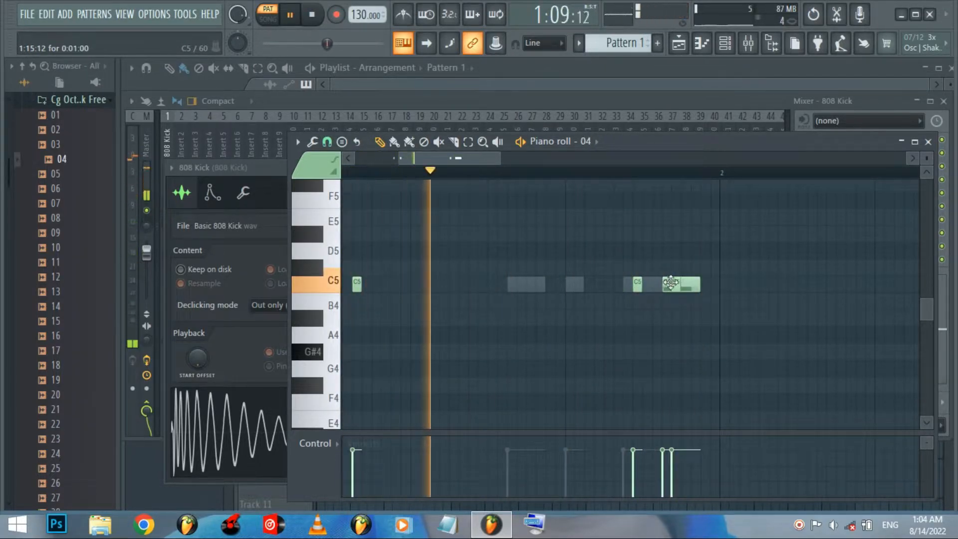
right_click(695, 288)
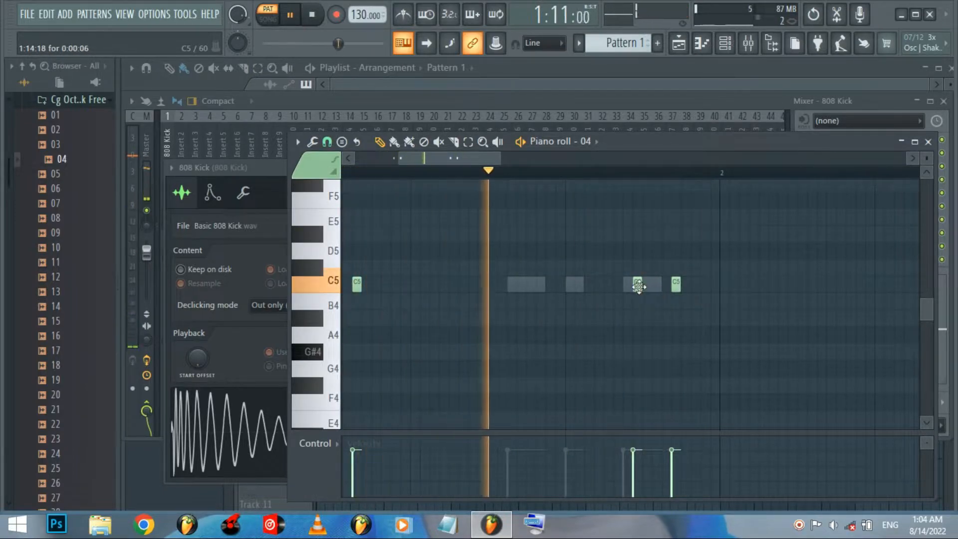
left_click(656, 284)
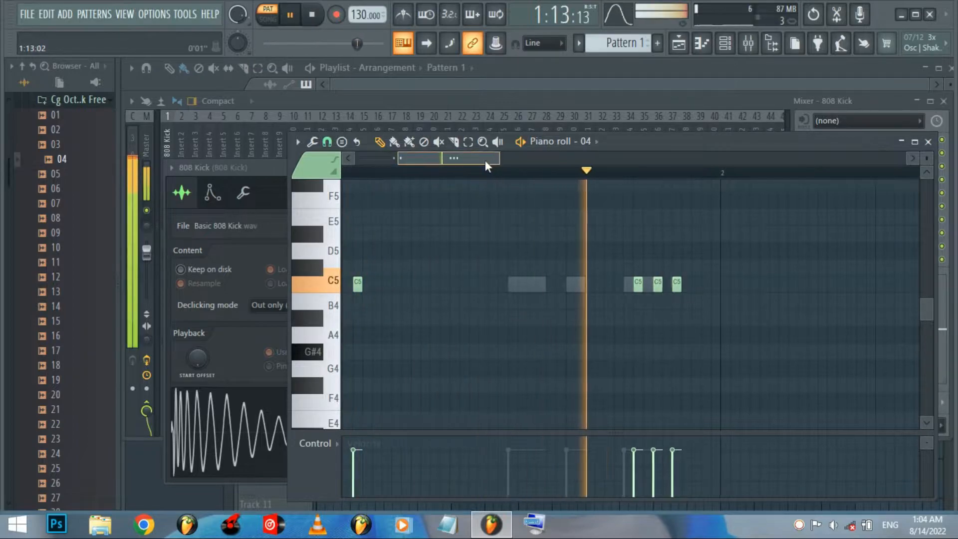
Step: Vary channel 04's note velocities, lowering the first two notes and the first of the last three, and return to the channel rack
left_click_drag(487, 161, 466, 160)
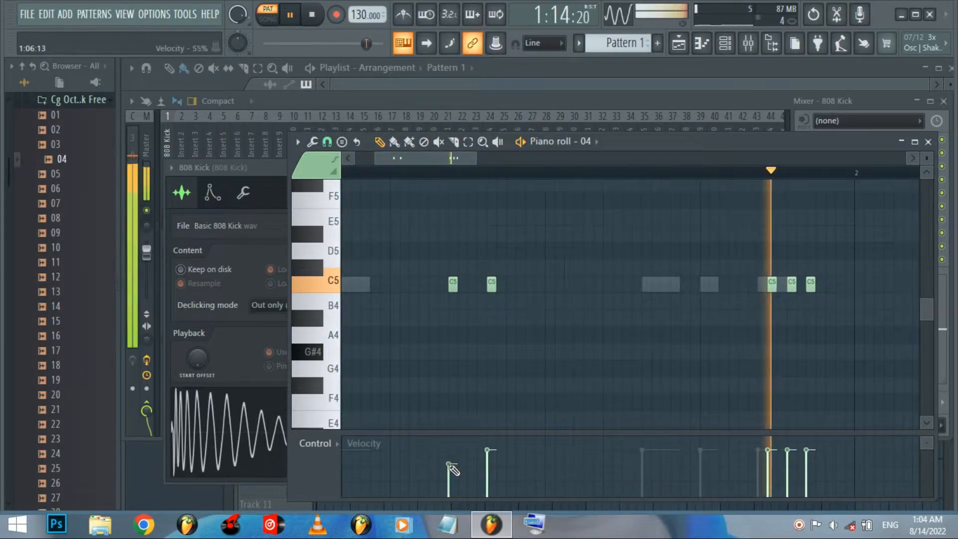
key("space")
left_click(725, 42)
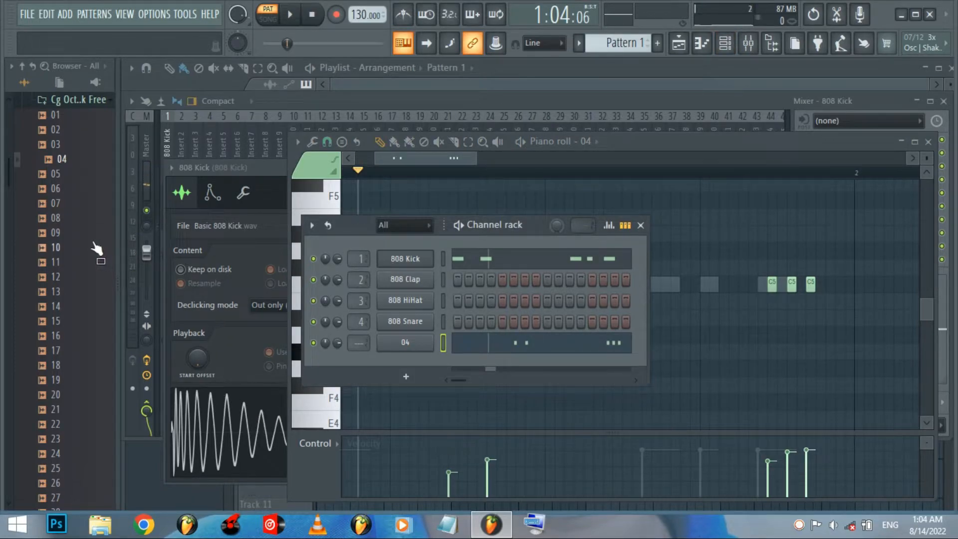
Step: Add sample 07 as a new channel, fill it on every fourth step, and play the pattern back briefly
left_click(60, 234)
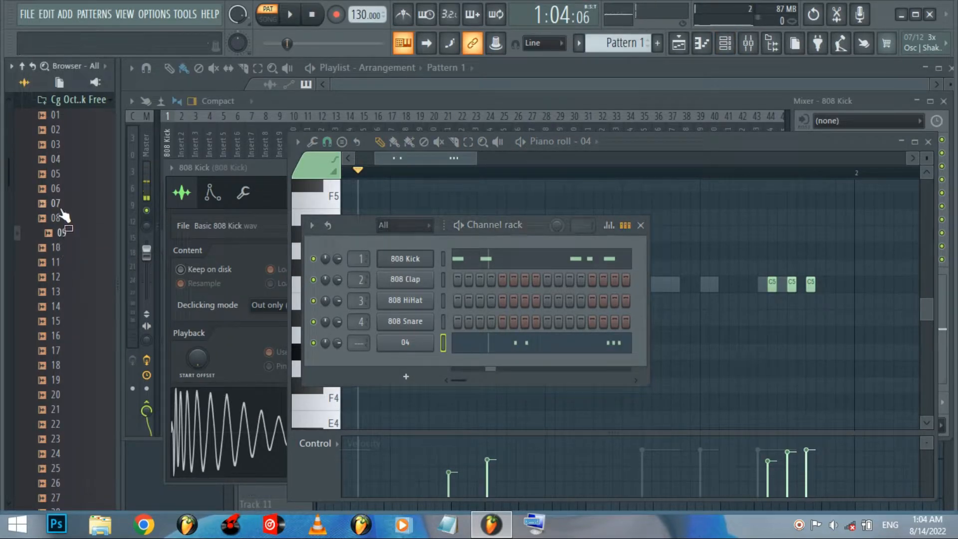
left_click_drag(403, 362, 403, 363)
right_click(404, 363)
left_click(606, 369)
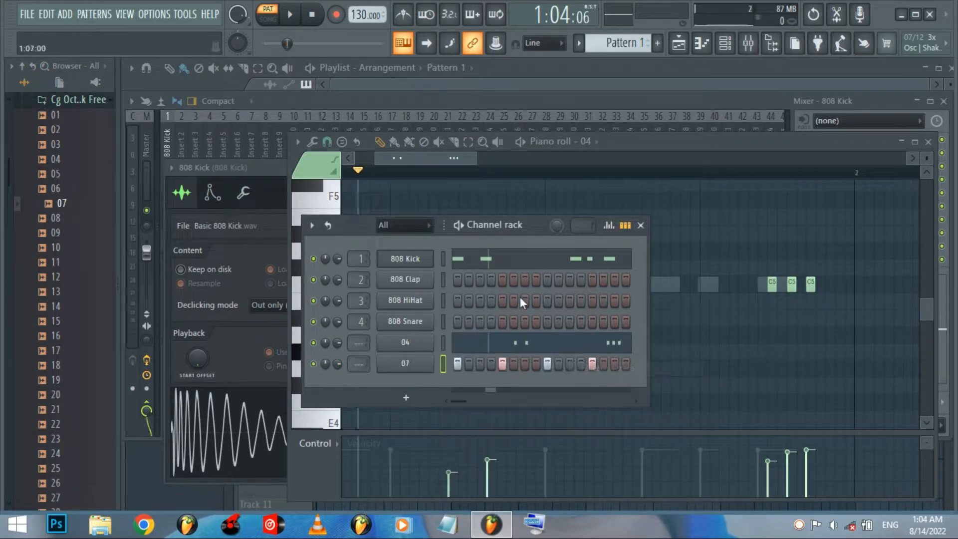
key("space")
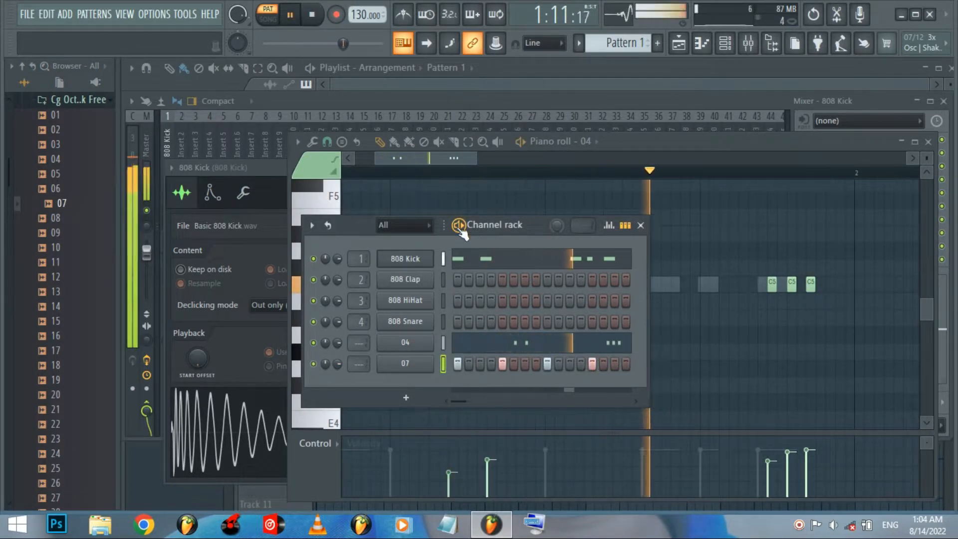
key("space")
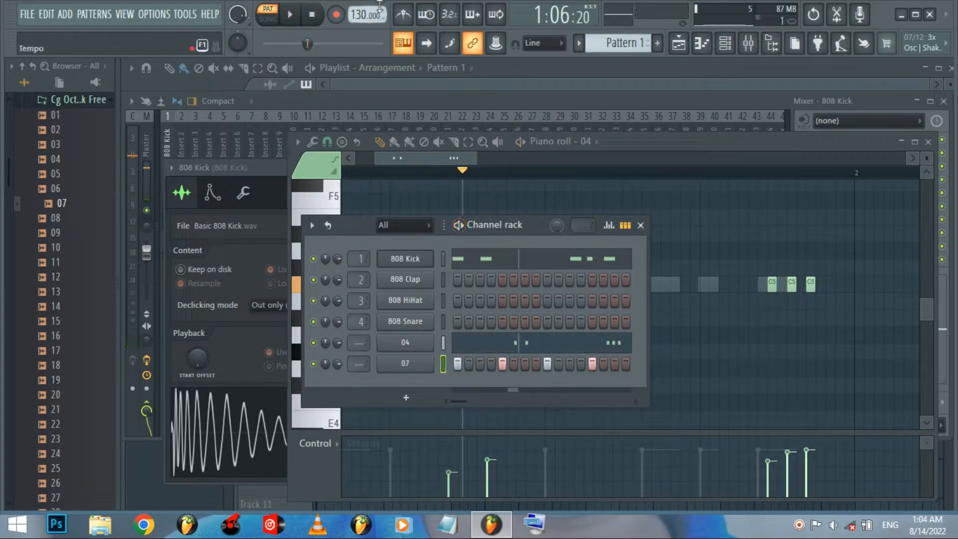
Step: Set the project tempo to 150 BPM and play the pattern back
right_click(381, 7)
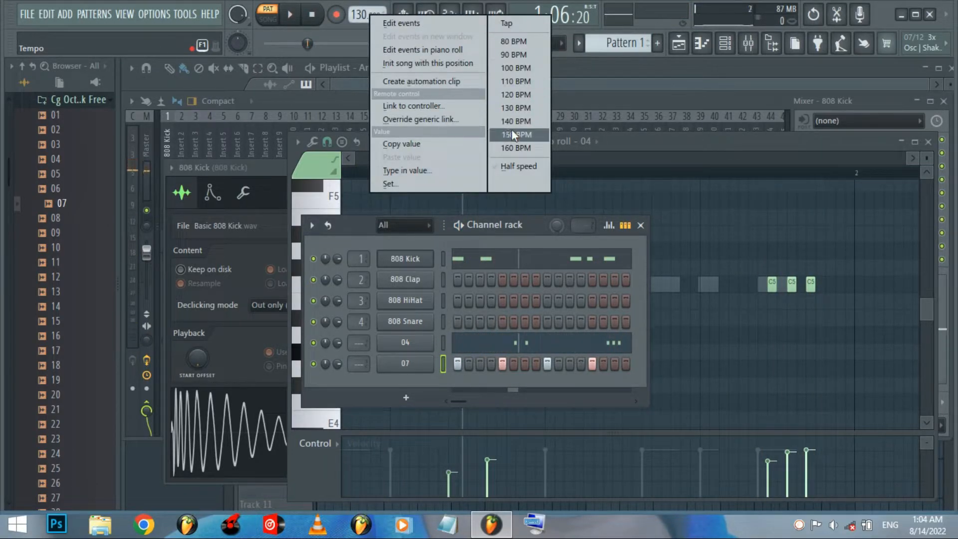
left_click(511, 134)
left_click(459, 226)
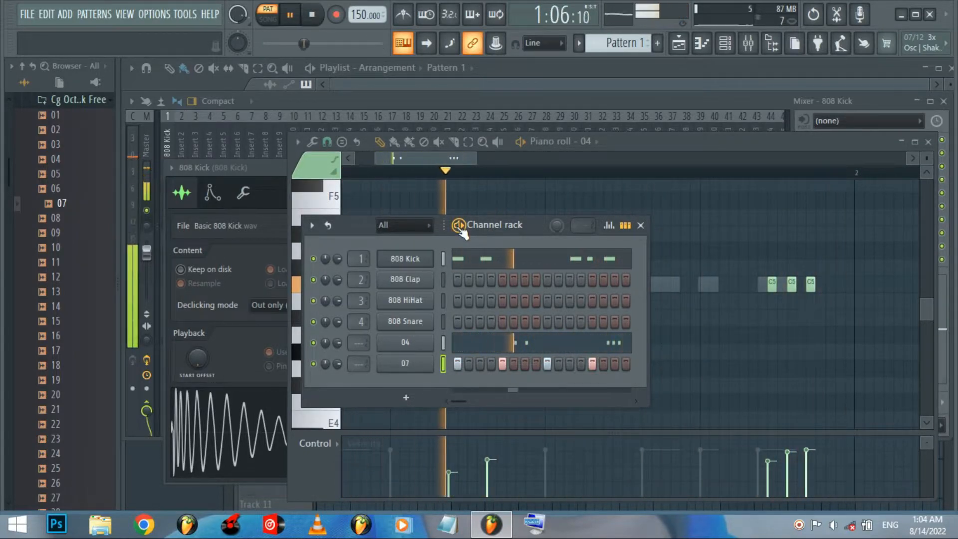
left_click(459, 225)
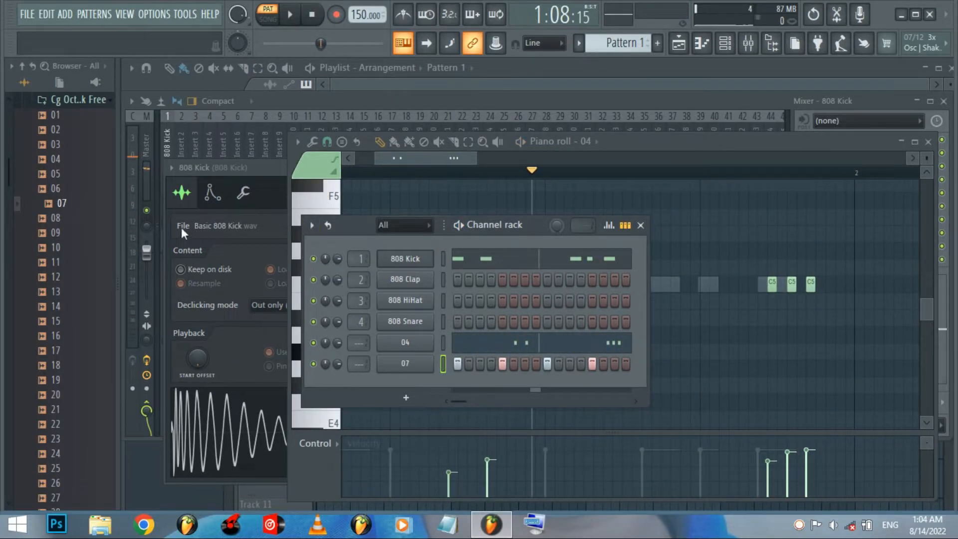
Step: Add sample 08 as a new channel and fill it on every fourth step
left_click(57, 220)
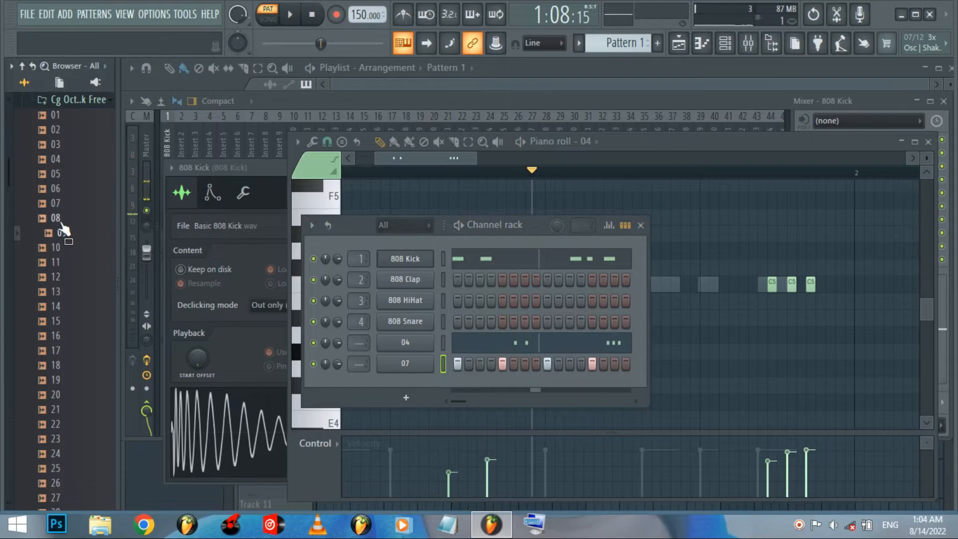
left_click_drag(207, 289, 404, 382)
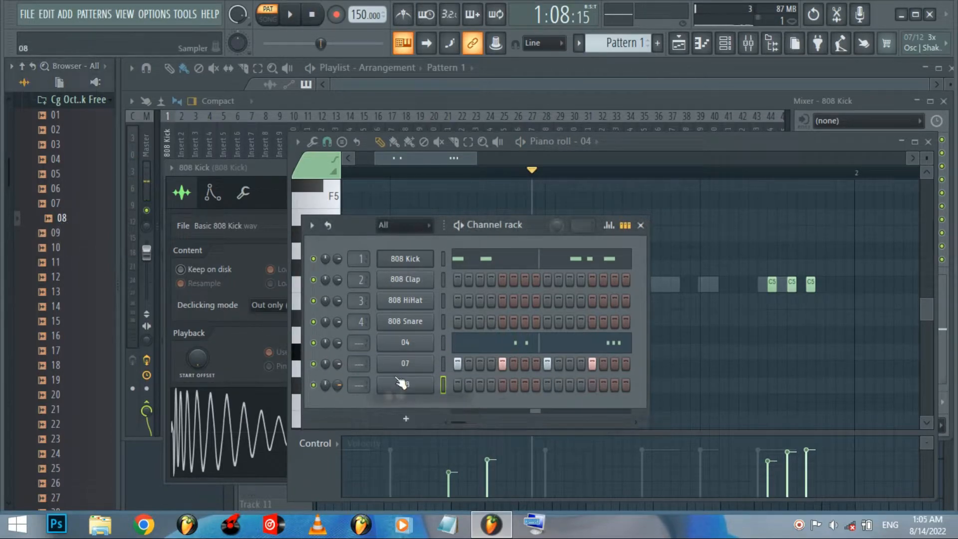
right_click(402, 384)
left_click(597, 368)
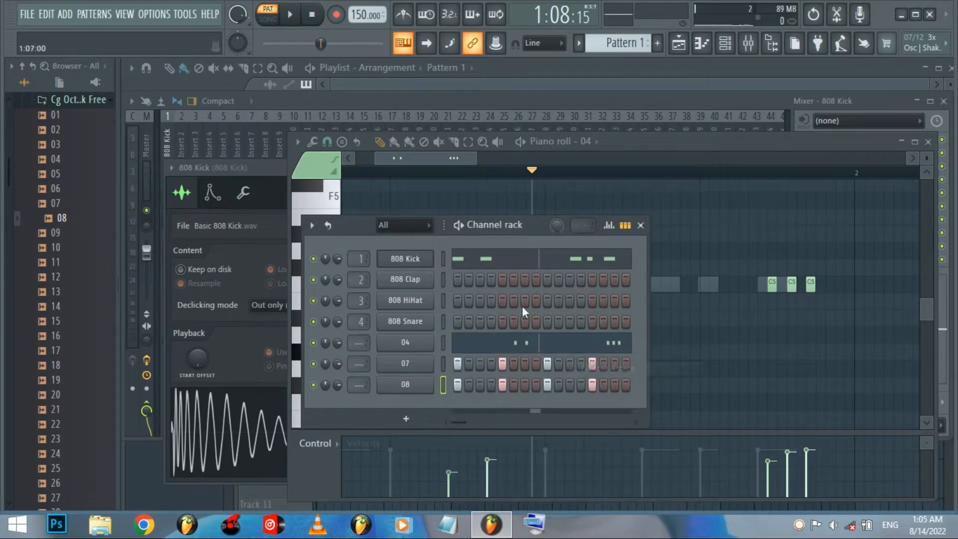
Step: Lower channel 07's volume to 49% while the pattern plays, and stop playback
left_click(459, 226)
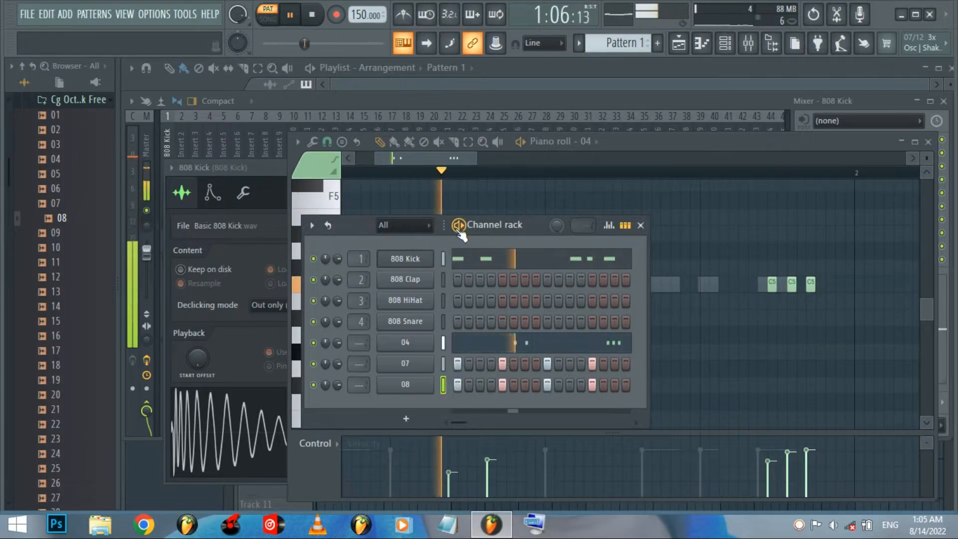
left_click_drag(338, 358, 339, 374)
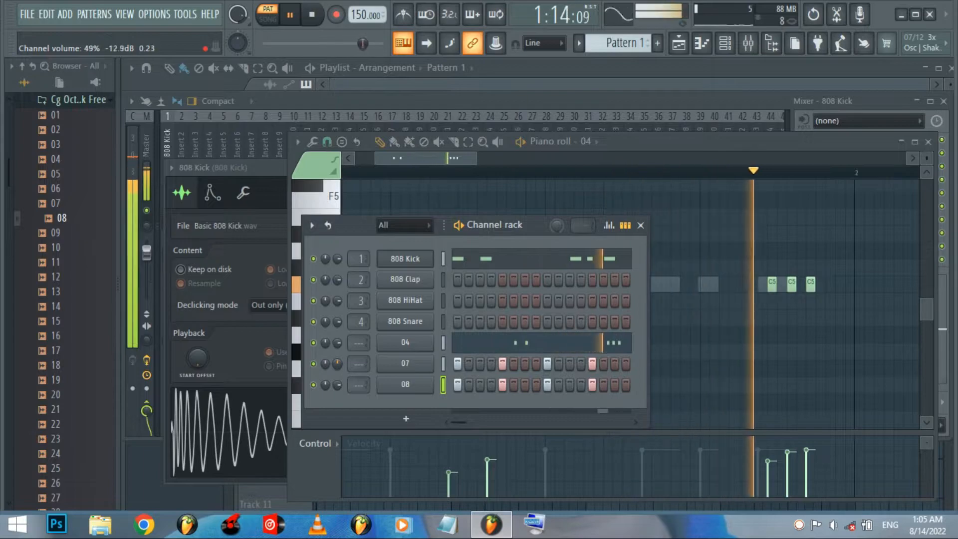
key("space")
Step: Add sample 09 as a new channel and copy channel 04's notes into it
left_click(58, 238)
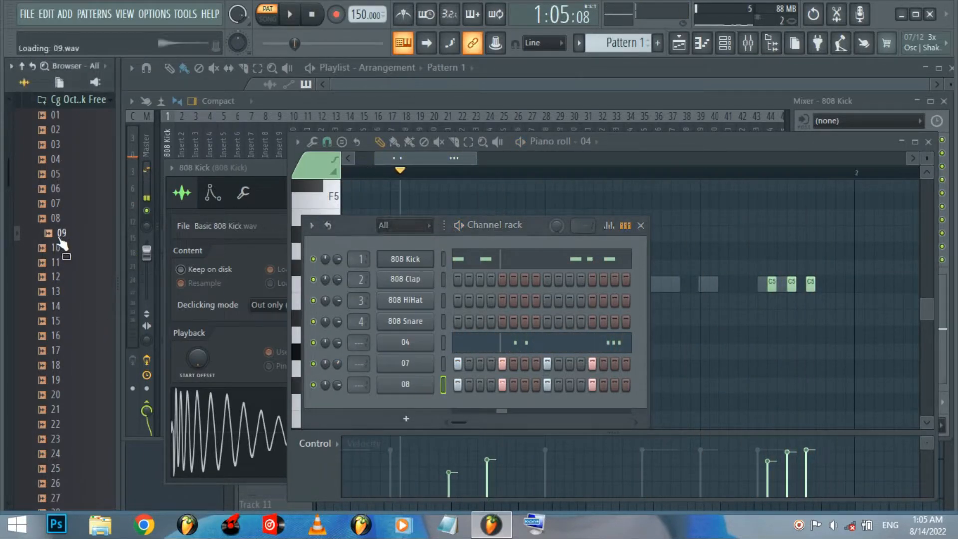
left_click_drag(328, 407, 402, 400)
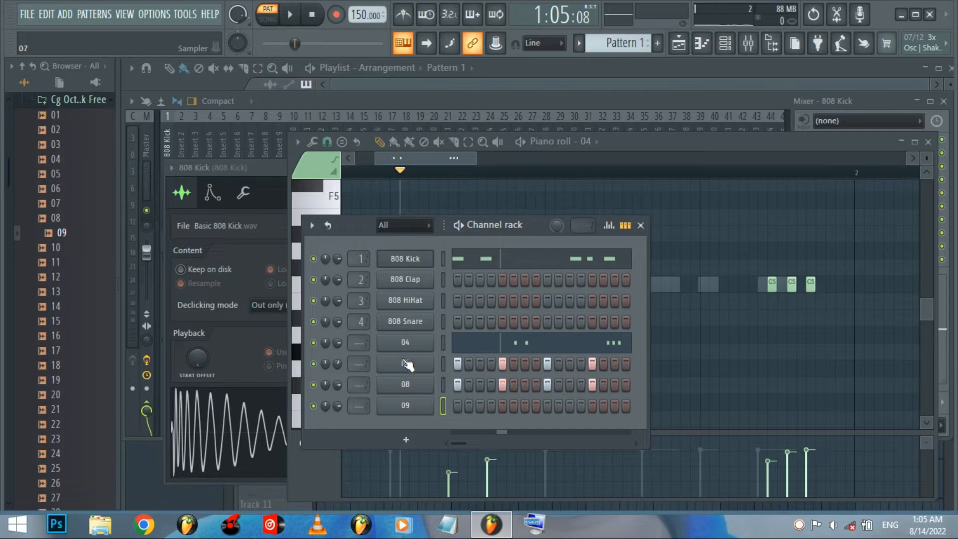
right_click(405, 343)
left_click(595, 325)
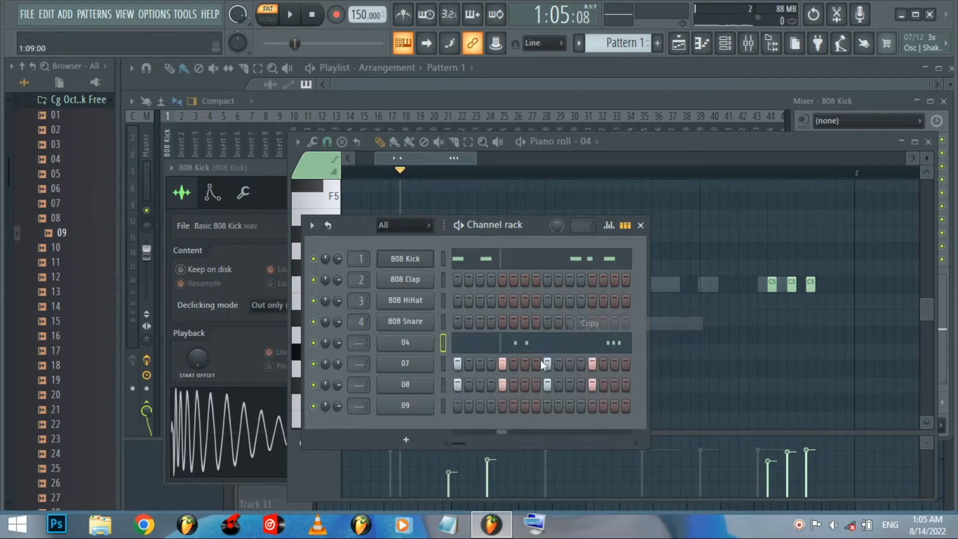
right_click(406, 406)
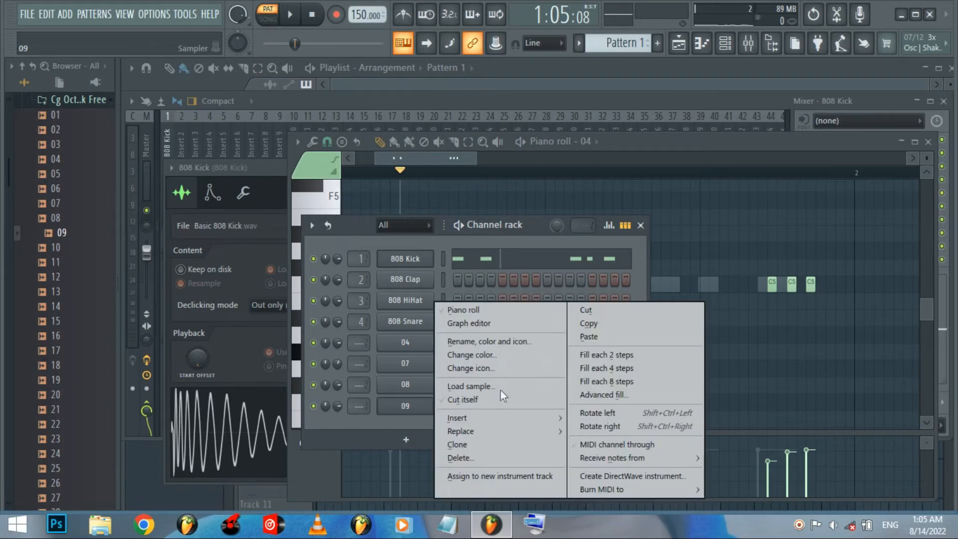
left_click(586, 337)
Step: In channel 09's piano roll, delete the middle of the last three notes, raise the first two notes' velocities, and play the pattern
left_click(549, 405)
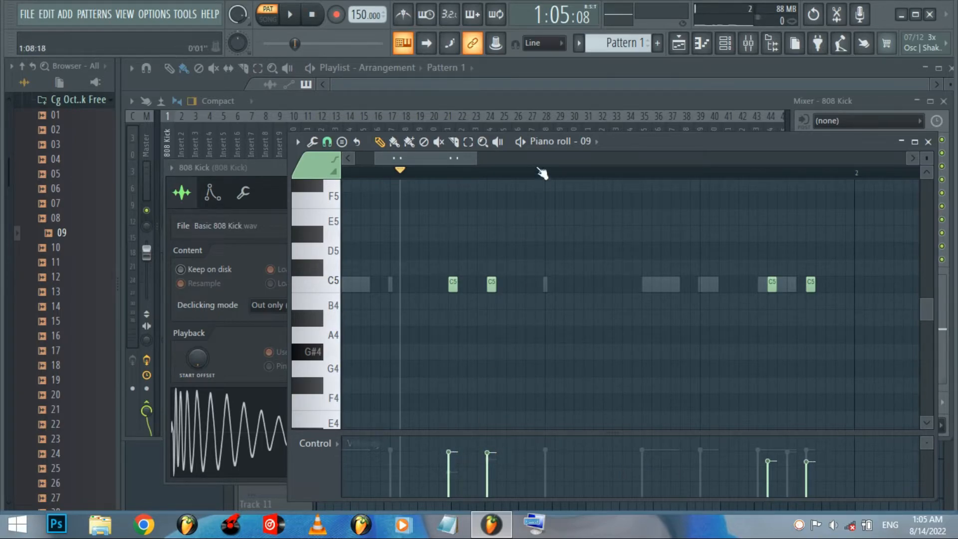
key("space")
left_click(726, 43)
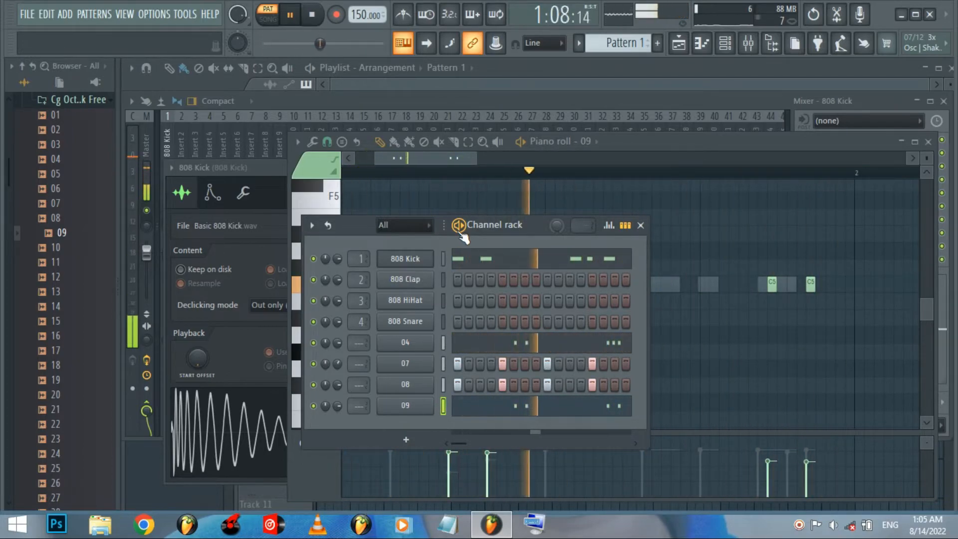
key("space")
Step: Route channel 04 to mixer track 5 and load Fruity Stereo Enhancer in its first effect slot
left_click(406, 347)
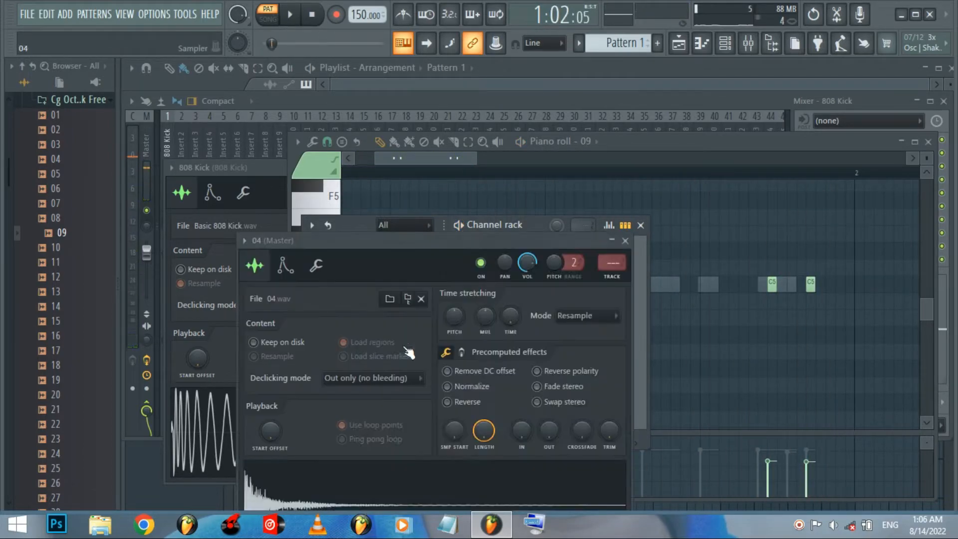
key("ctrl+l")
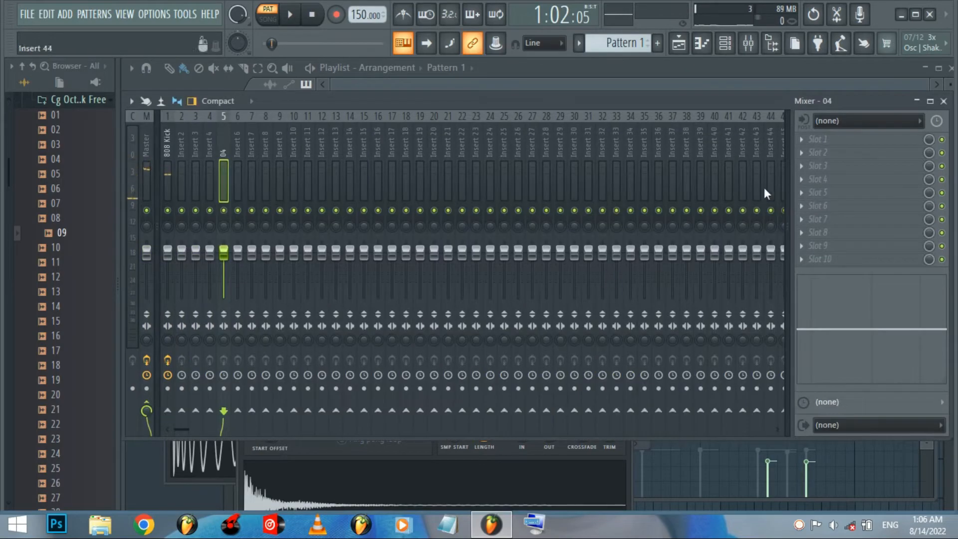
left_click(806, 143)
left_click(654, 320)
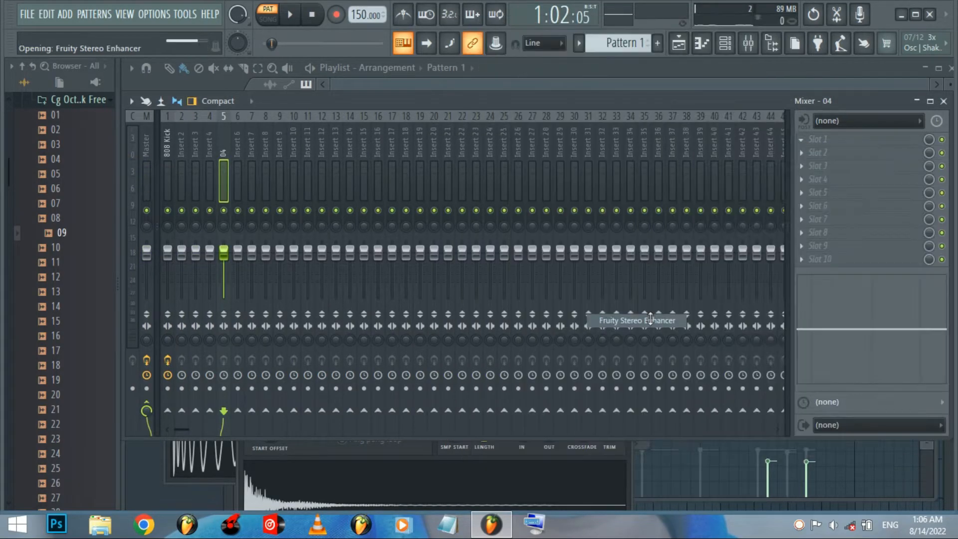
Step: Apply the For strings preset to channel 04's Fruity Stereo Enhancer and play the pattern back
left_click(451, 204)
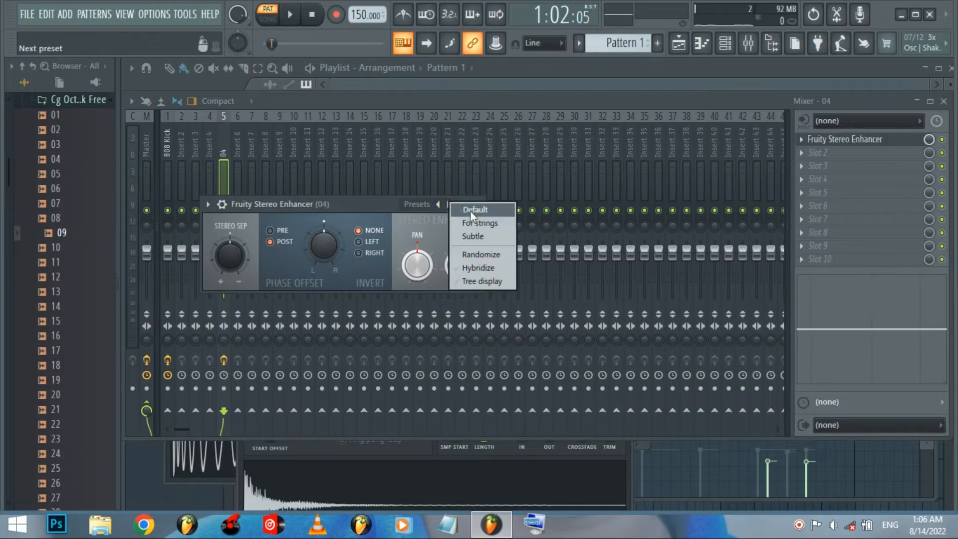
left_click(480, 224)
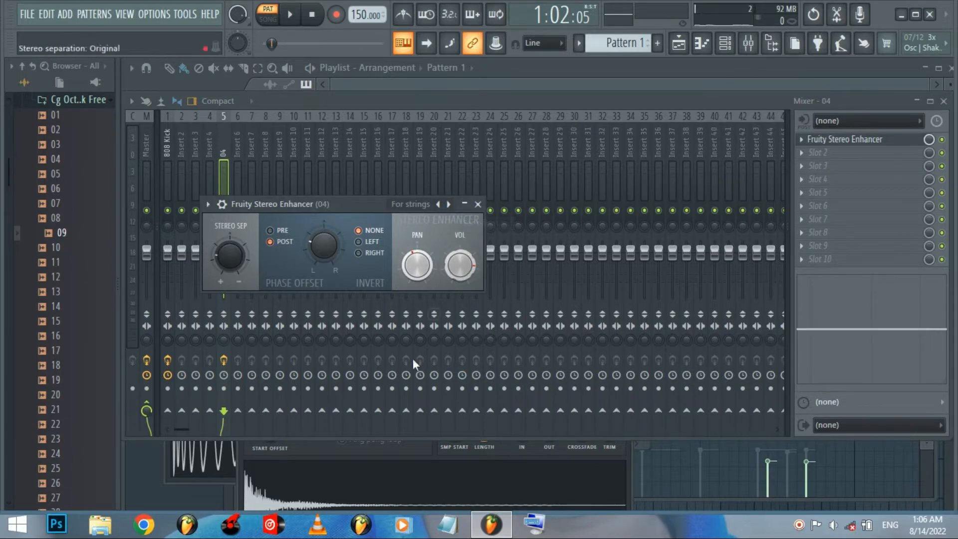
left_click(405, 488)
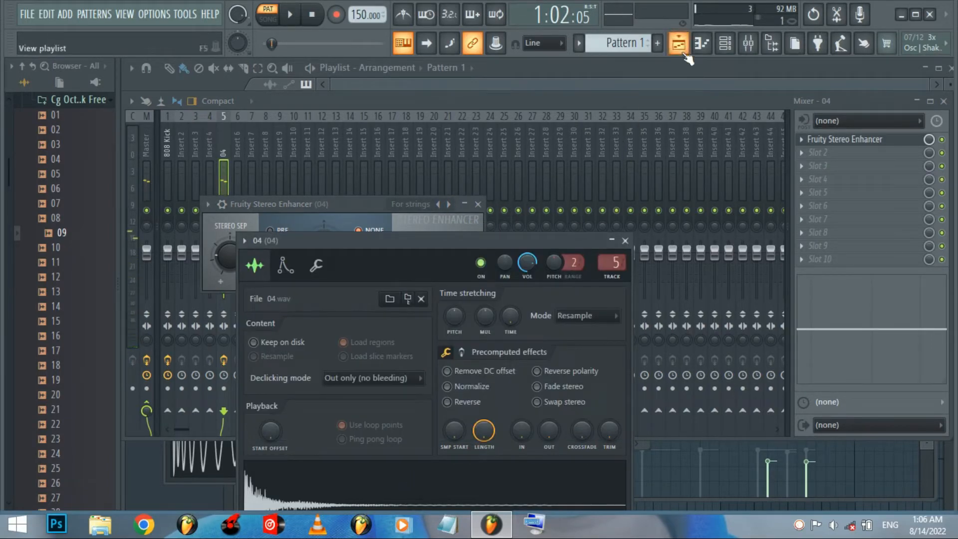
left_click(726, 44)
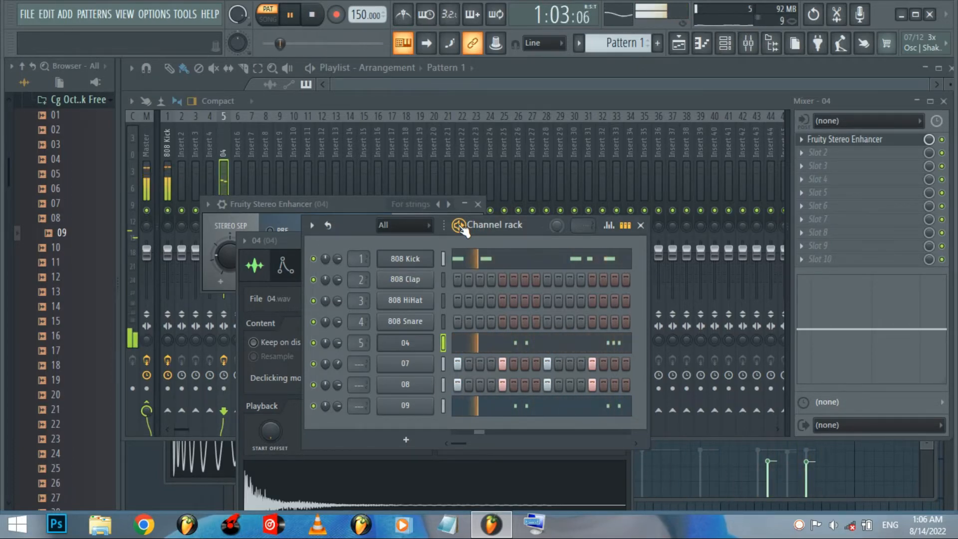
key("space")
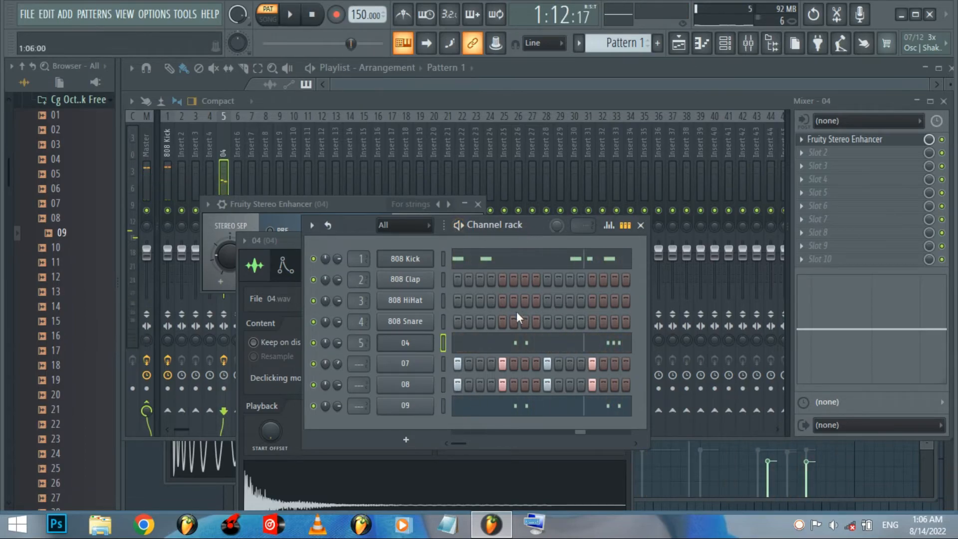
Step: Route channel 07 to mixer track 6 and load Fruity Stereo Shaper in its first effect slot
left_click(420, 371)
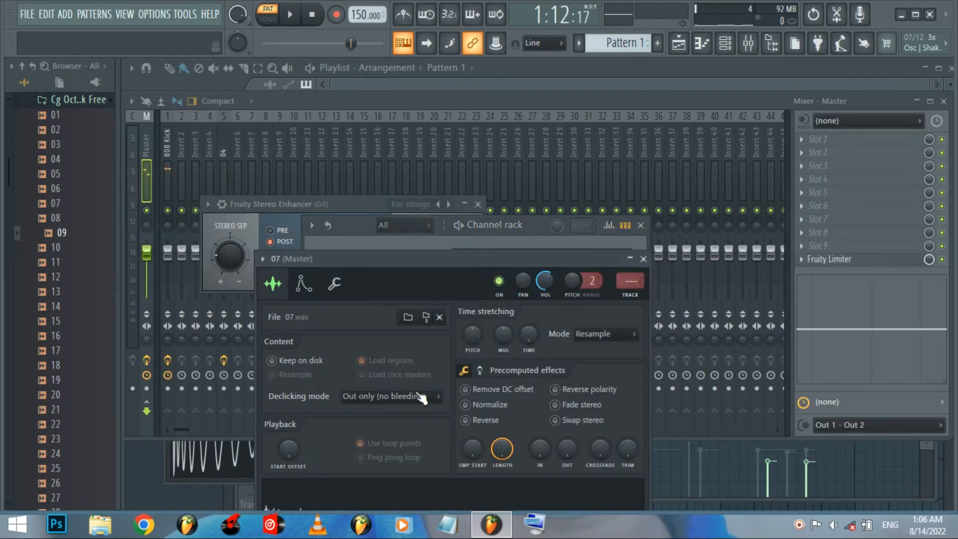
left_click(640, 298)
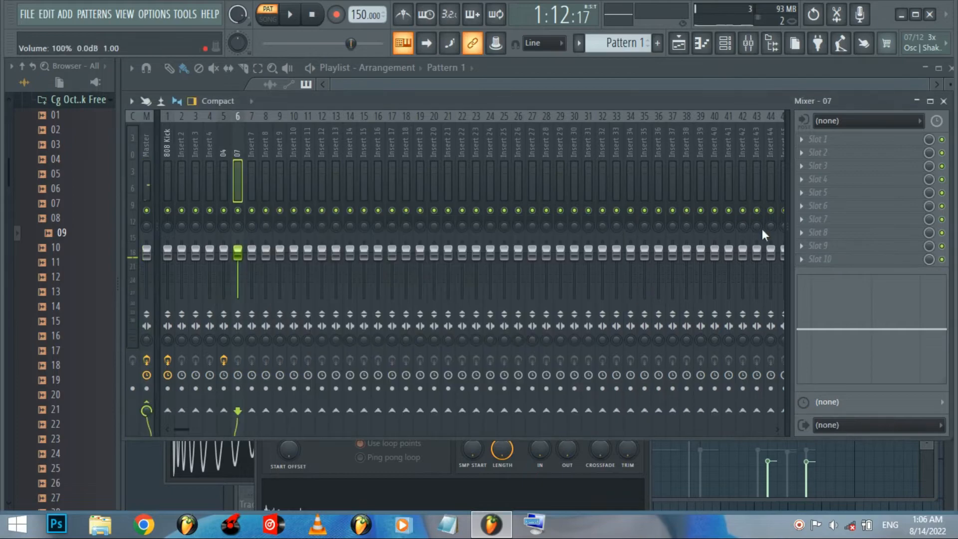
left_click(814, 142)
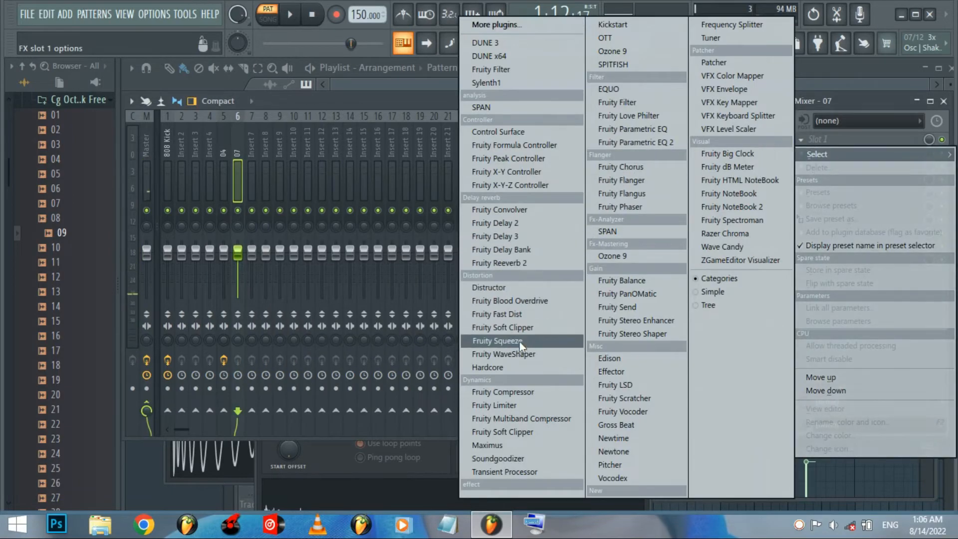
left_click(632, 334)
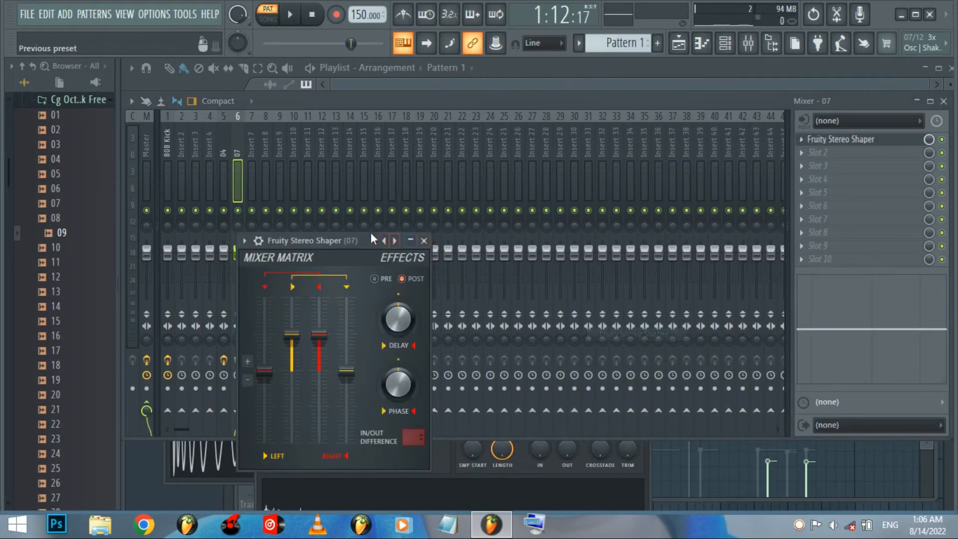
Step: Apply the Stereoize 2 preset to channel 07's Fruity Stereo Shaper and return to the channel rack
right_click(395, 242)
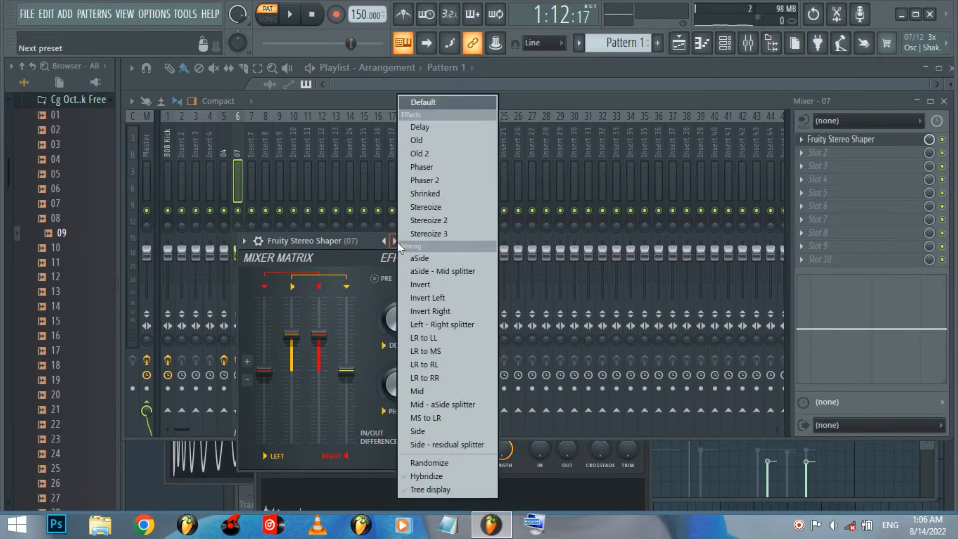
left_click(451, 218)
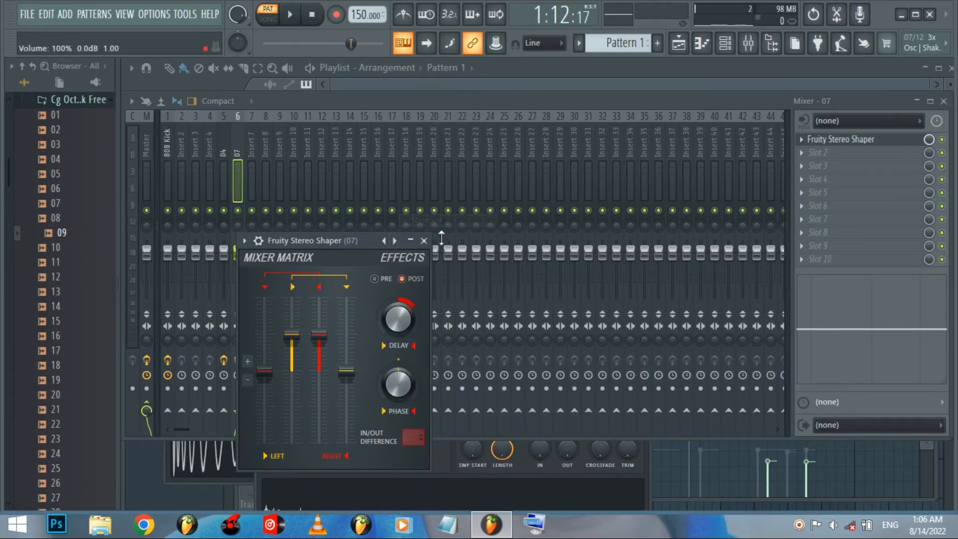
left_click(738, 49)
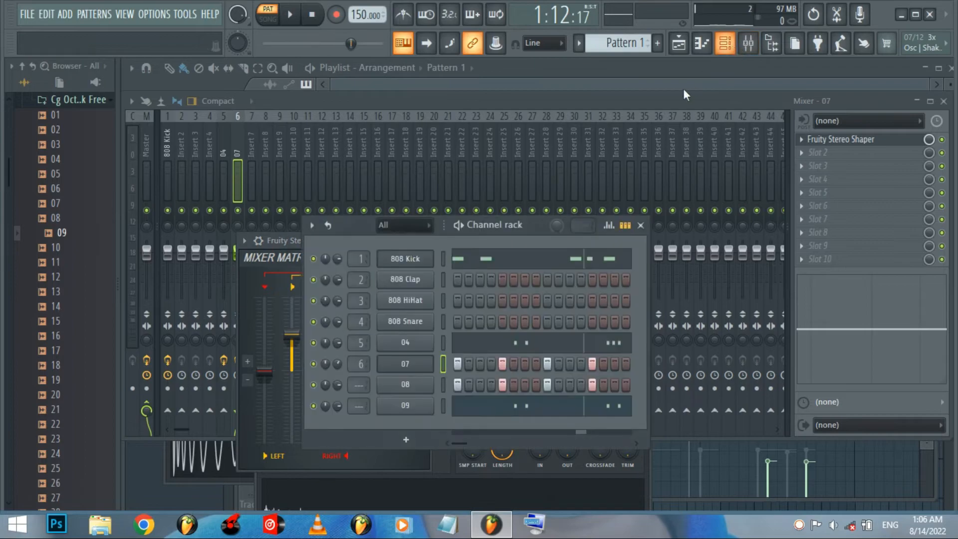
Step: Place five consecutive Pattern 1 clips on playlist Track 1 from bar 1 and play the arrangement in song mode
key("space")
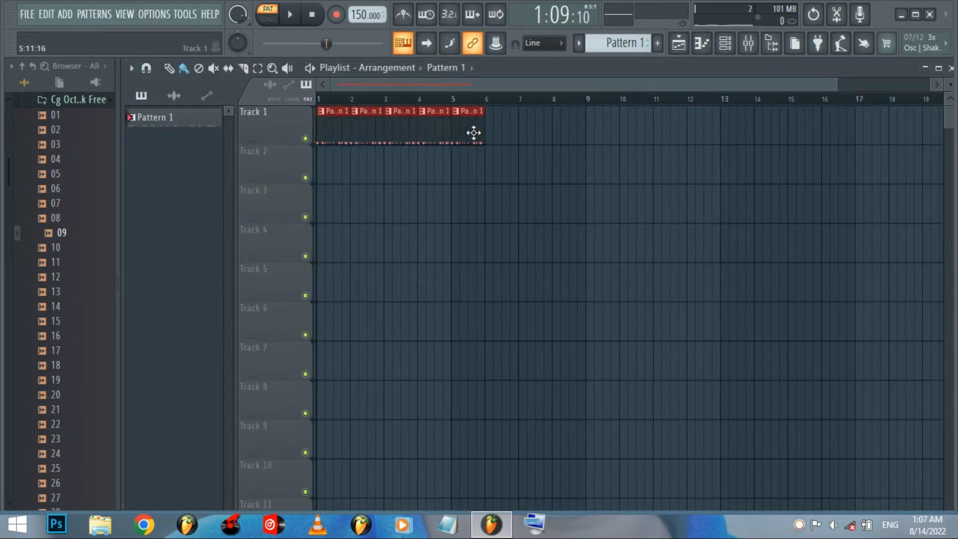
left_click(310, 68)
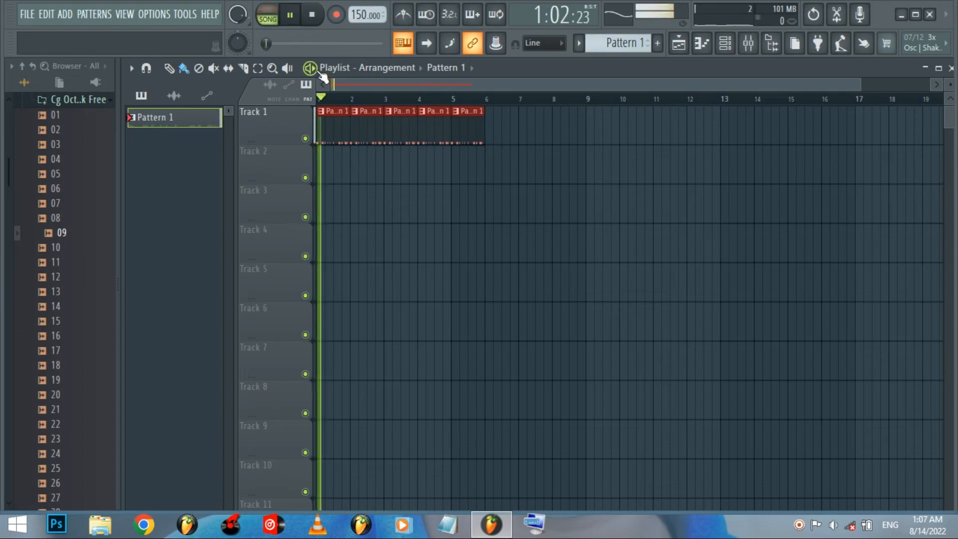